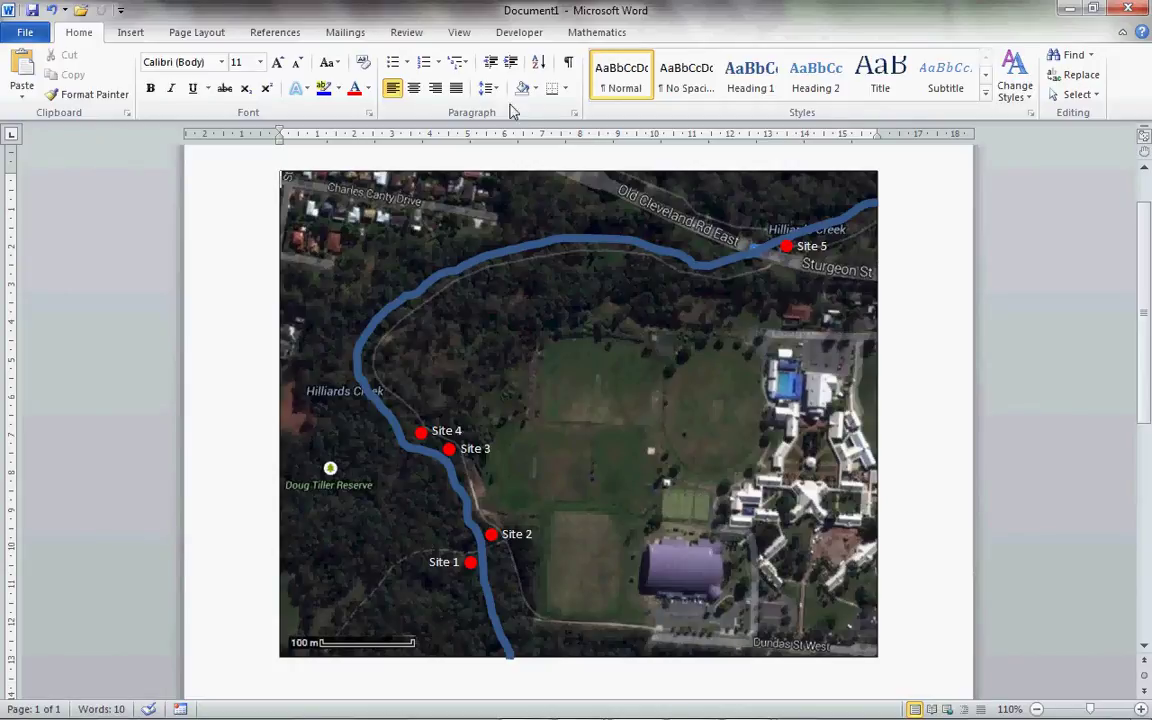
Draw a short vertical arrow line at the map's top-right corner.
click(130, 35)
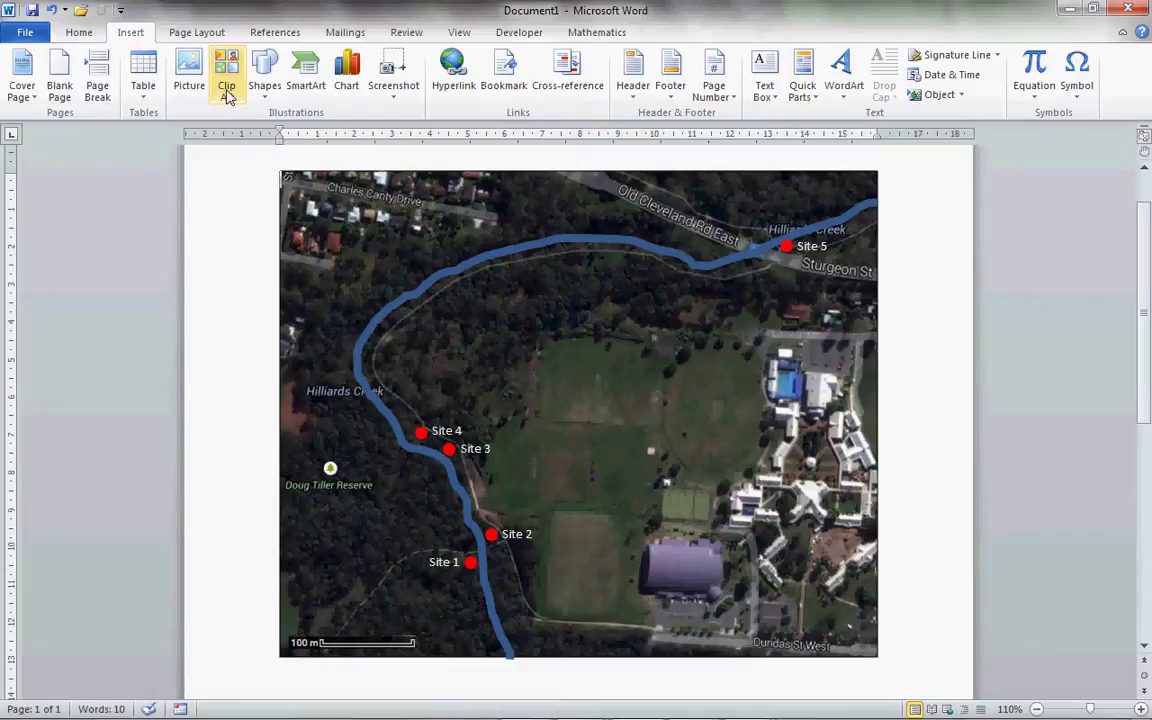
click(265, 72)
click(112, 134)
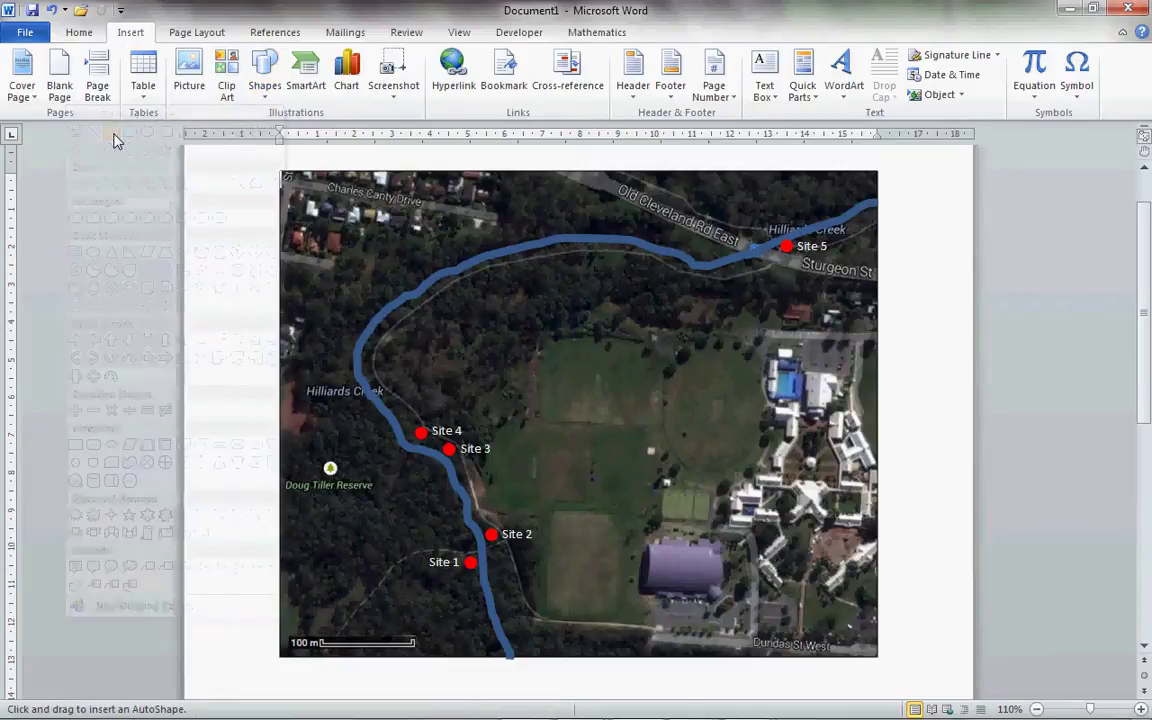
click(864, 236)
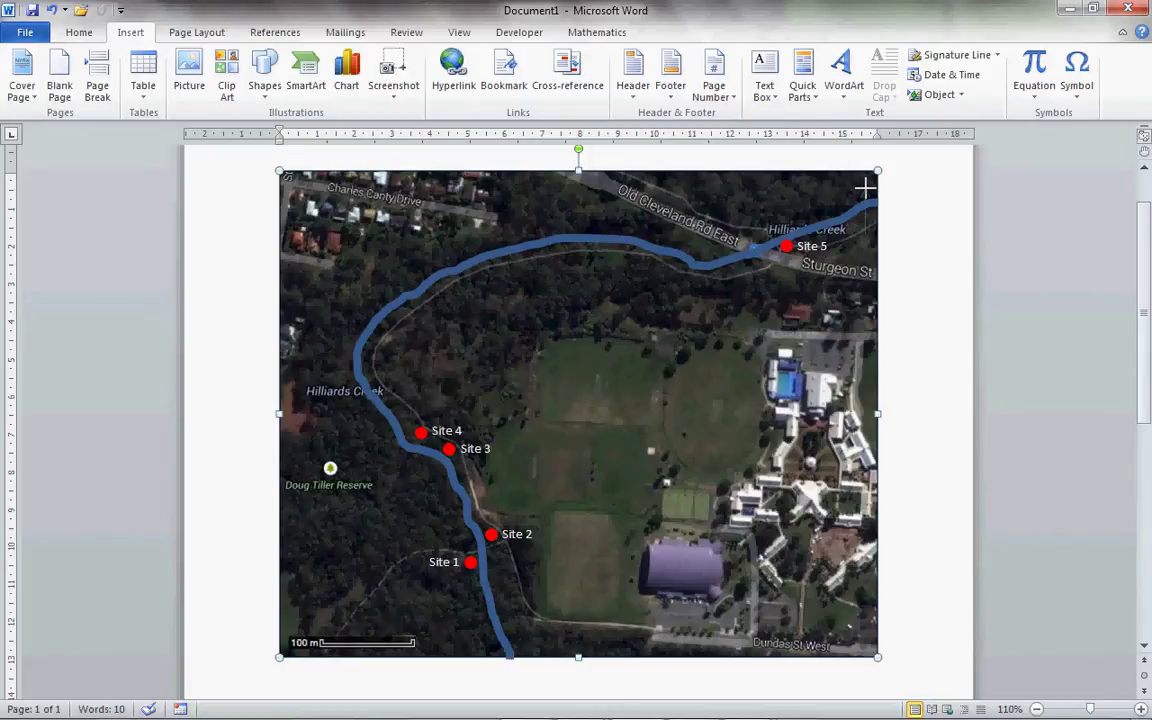
drag(865, 187, 864, 234)
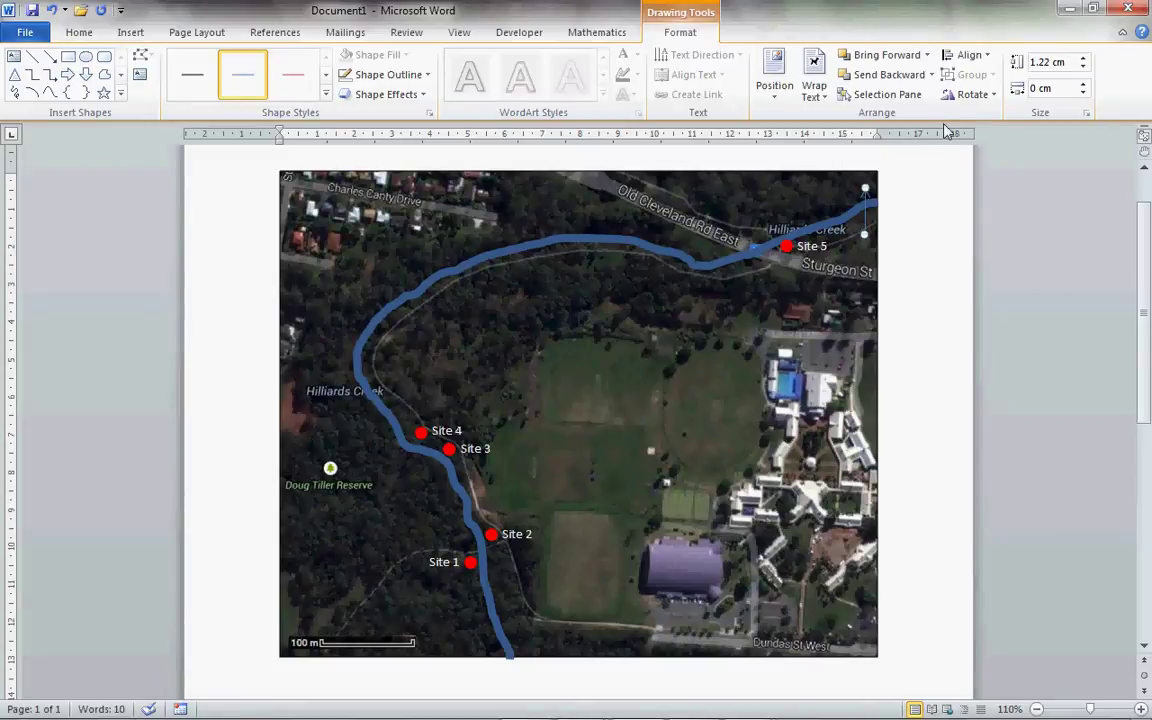
Give the arrow a white outline and check its placement.
click(418, 76)
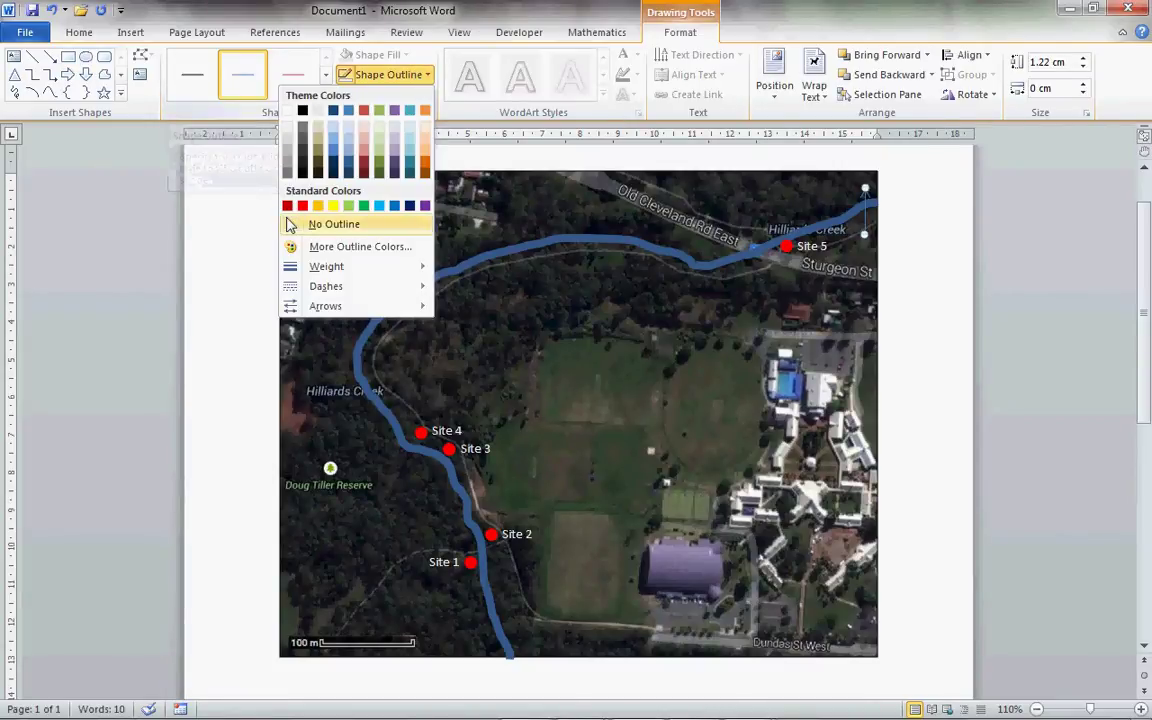
click(289, 117)
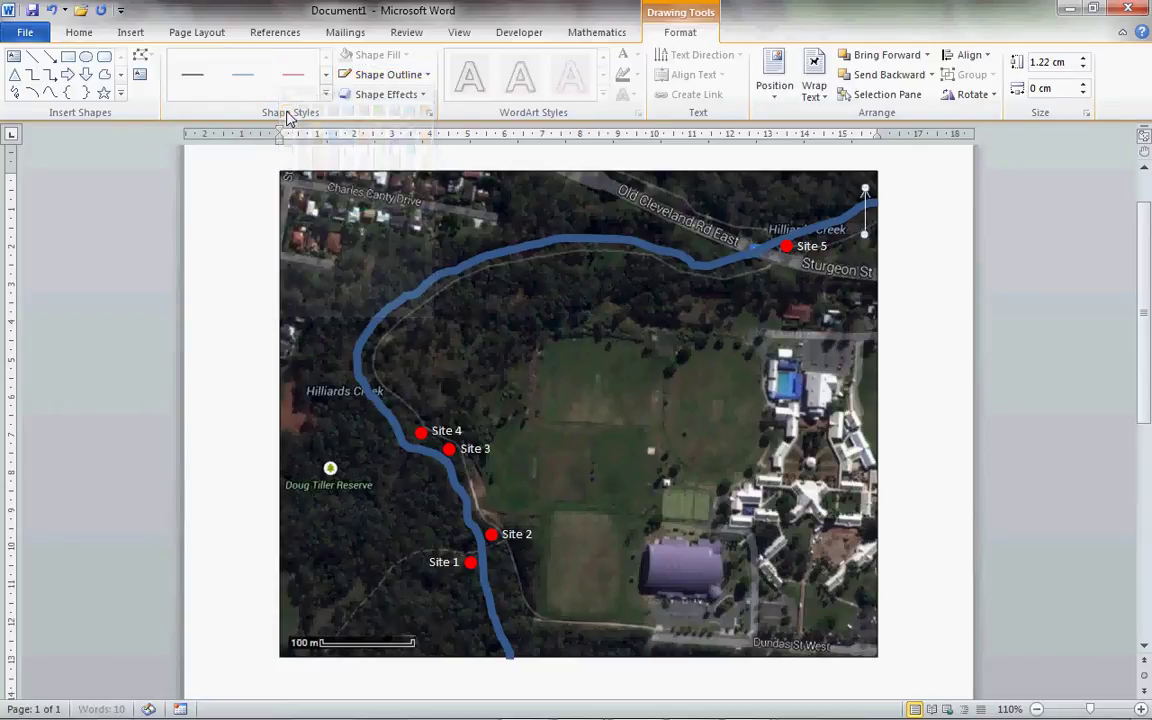
click(913, 291)
click(866, 220)
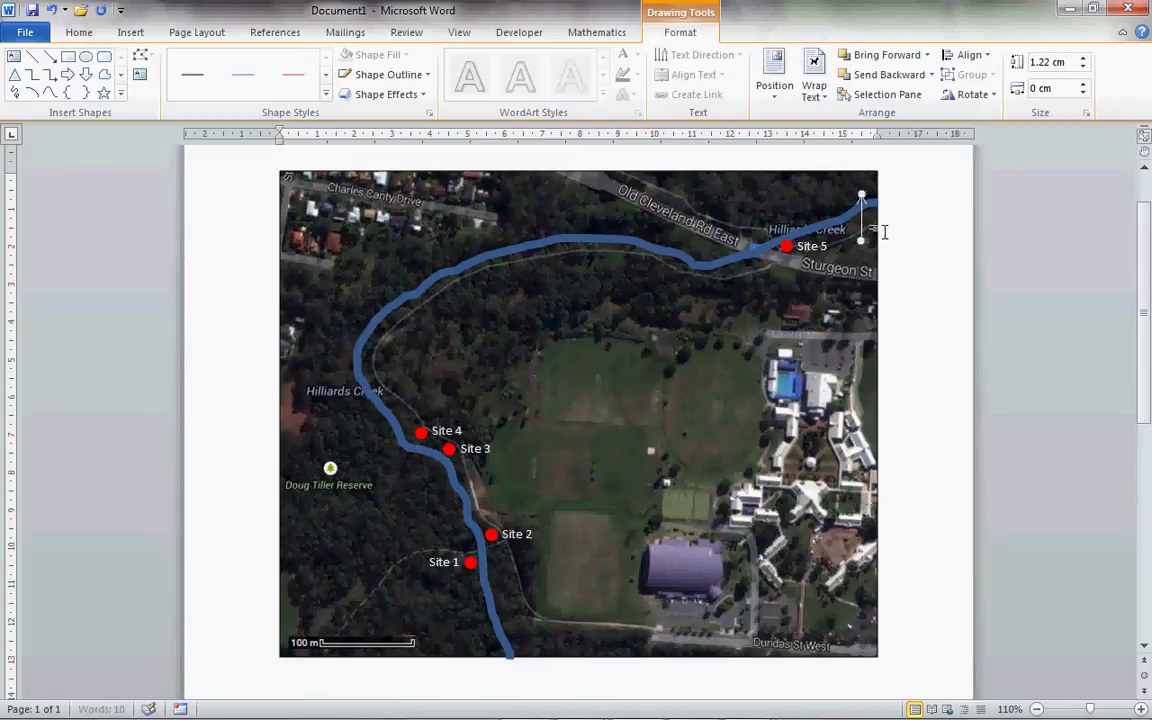
click(895, 232)
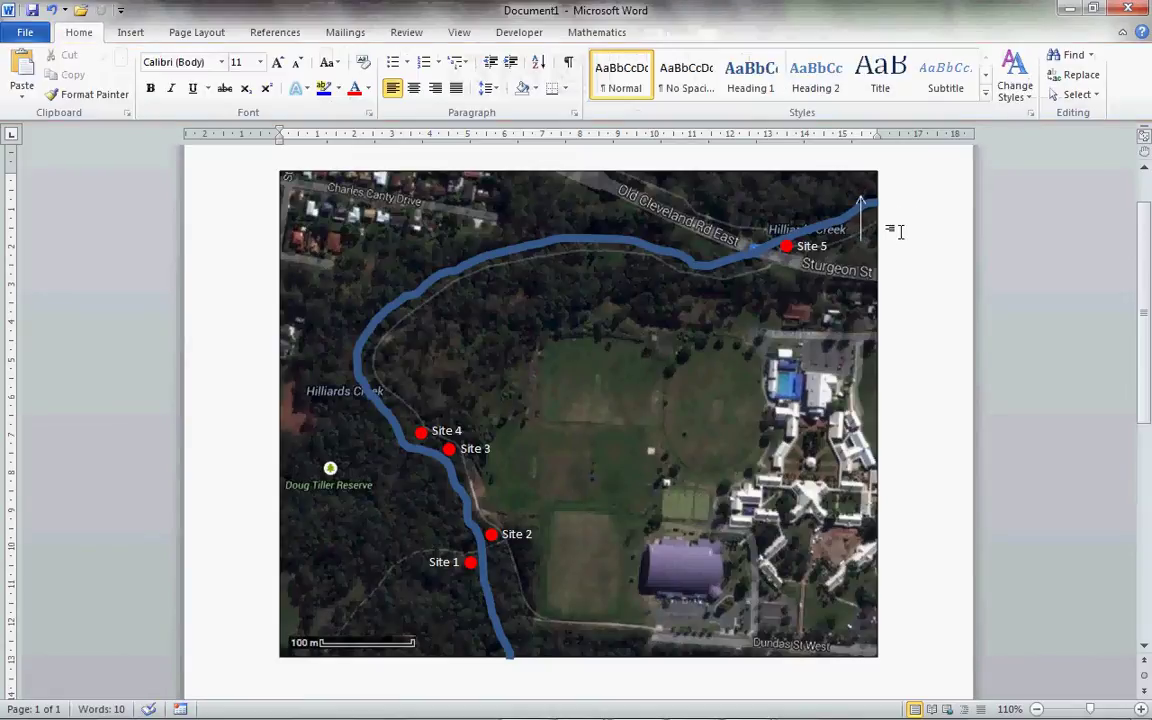
Insert a simple text box containing the letter N.
click(130, 38)
click(764, 75)
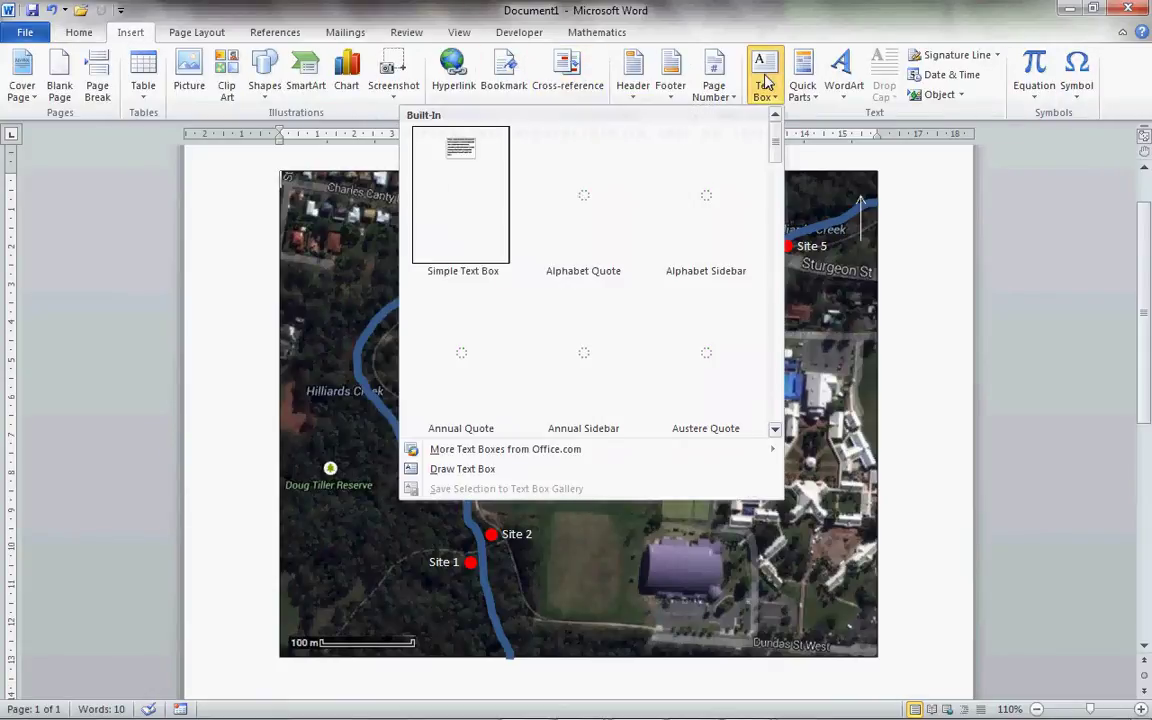
click(498, 141)
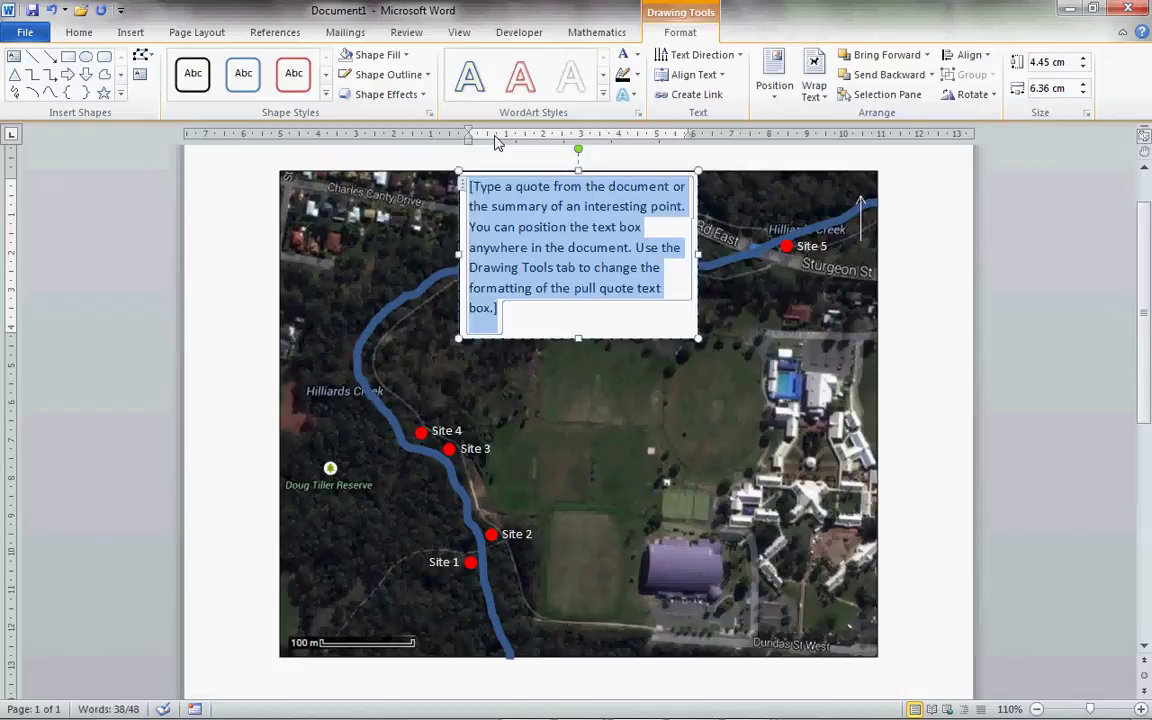
text(N)
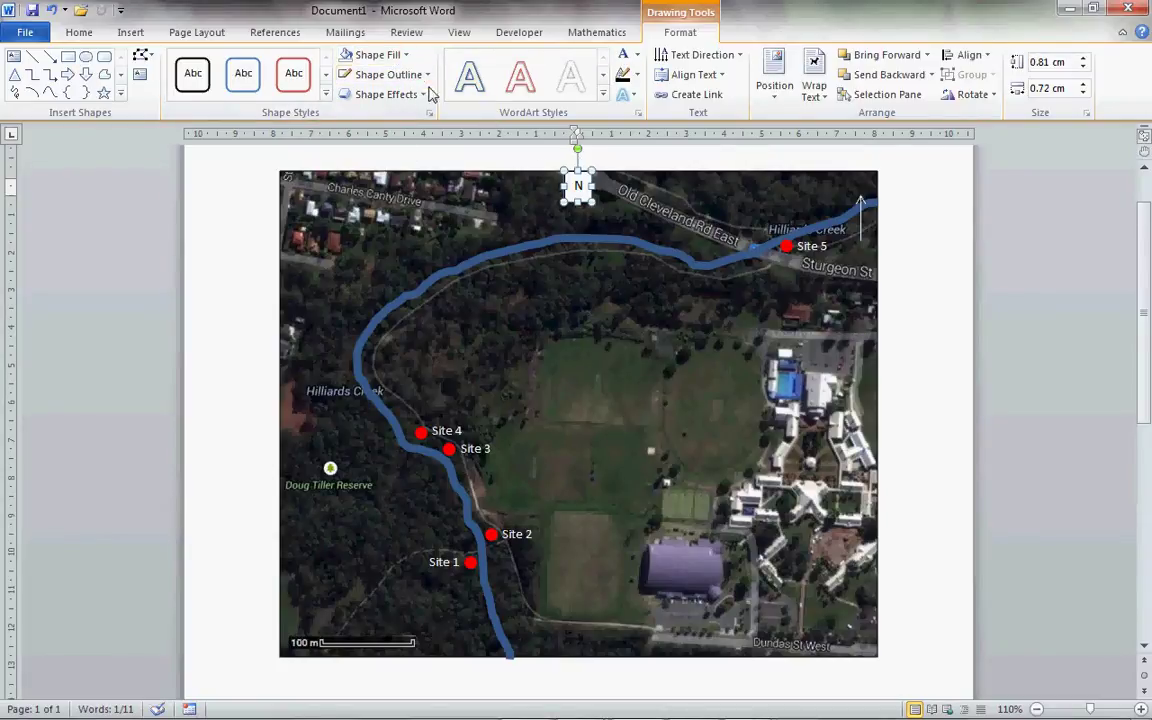
Set the N box to No Fill and No Outline, then move it above the arrow.
click(407, 55)
click(300, 205)
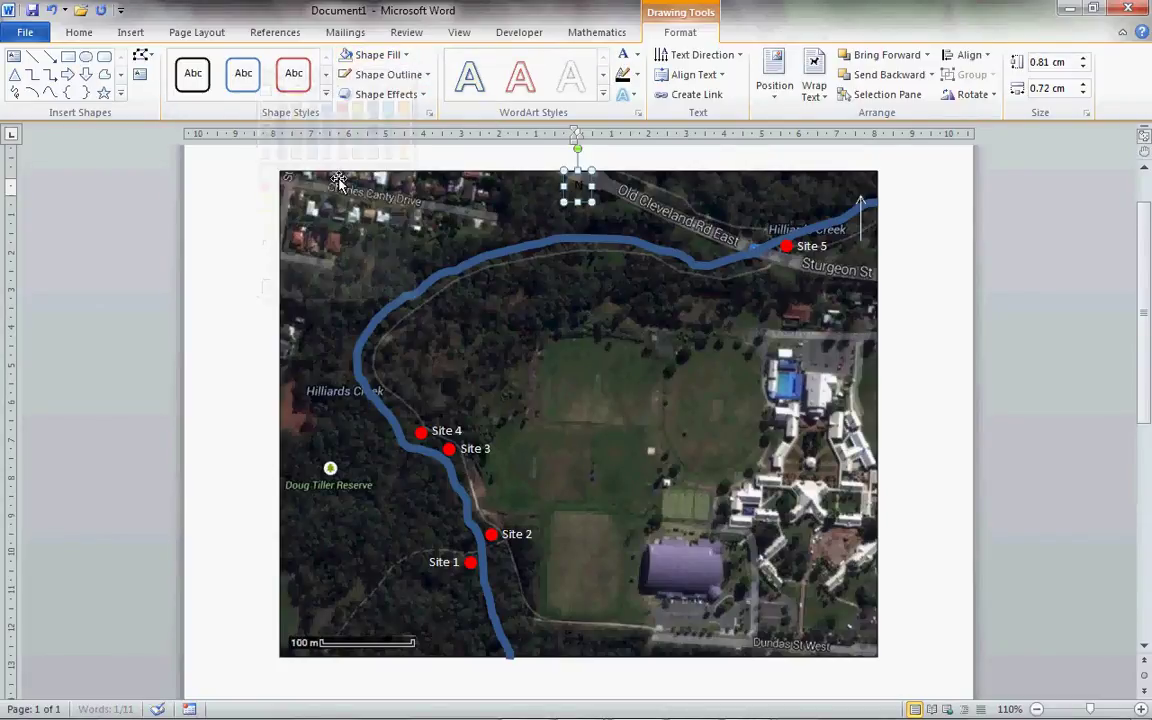
click(418, 78)
click(320, 222)
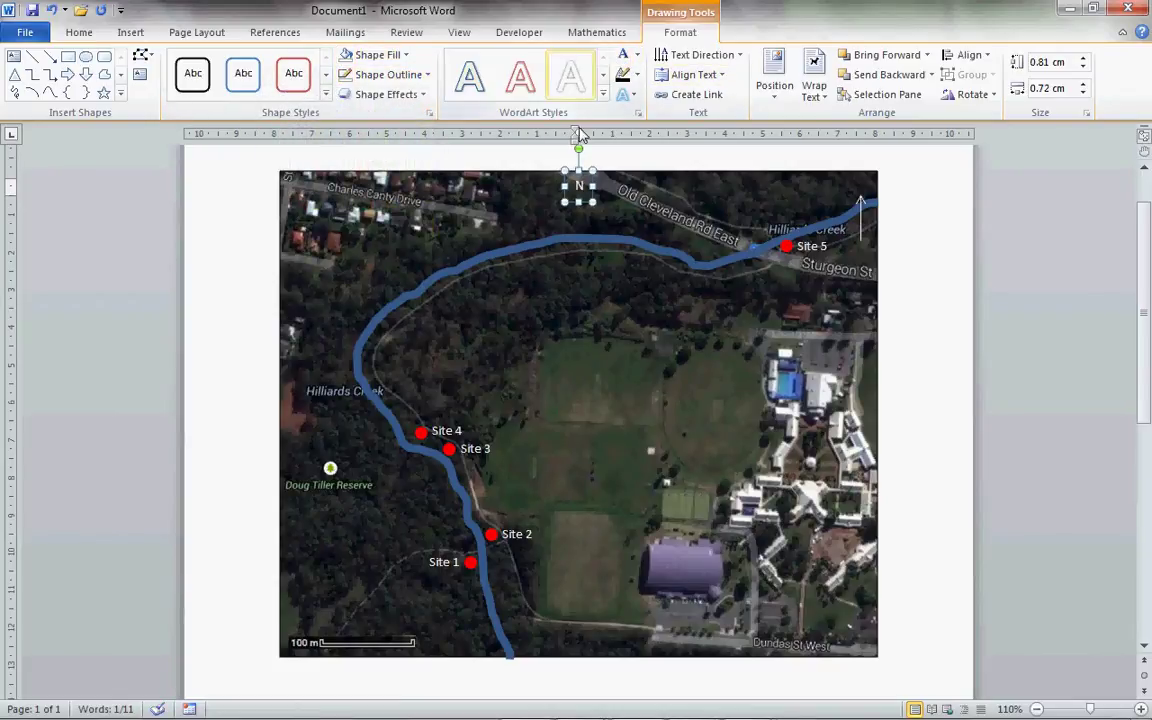
drag(585, 172, 867, 175)
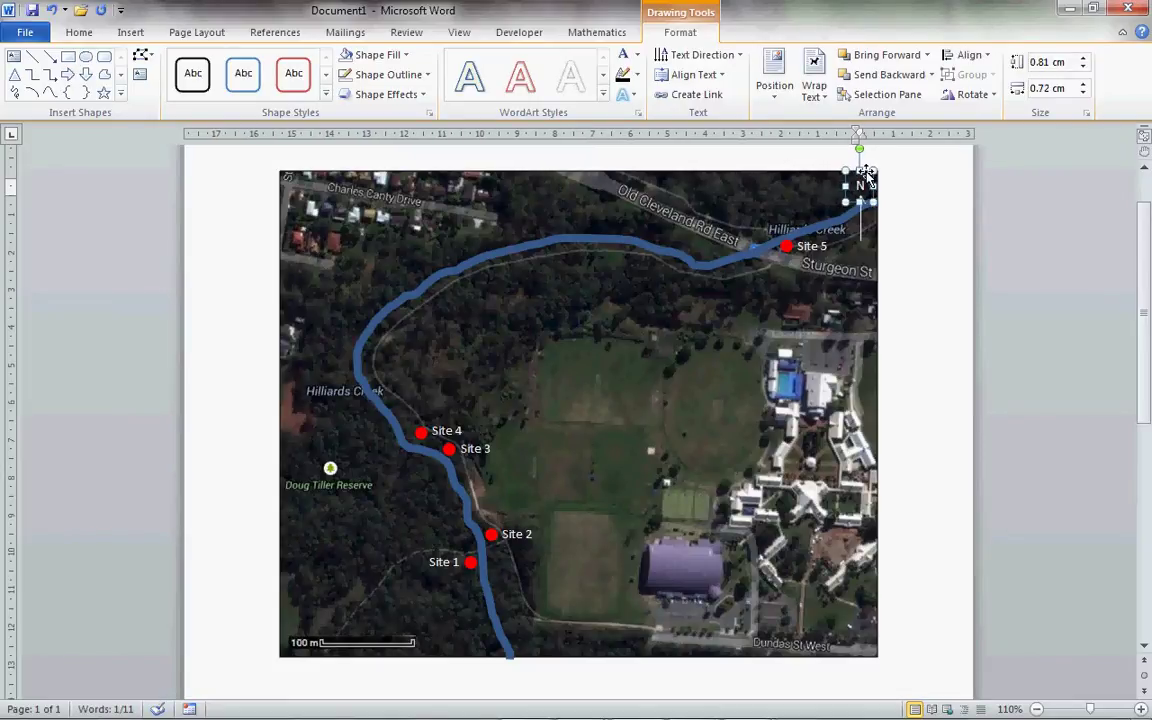
click(908, 218)
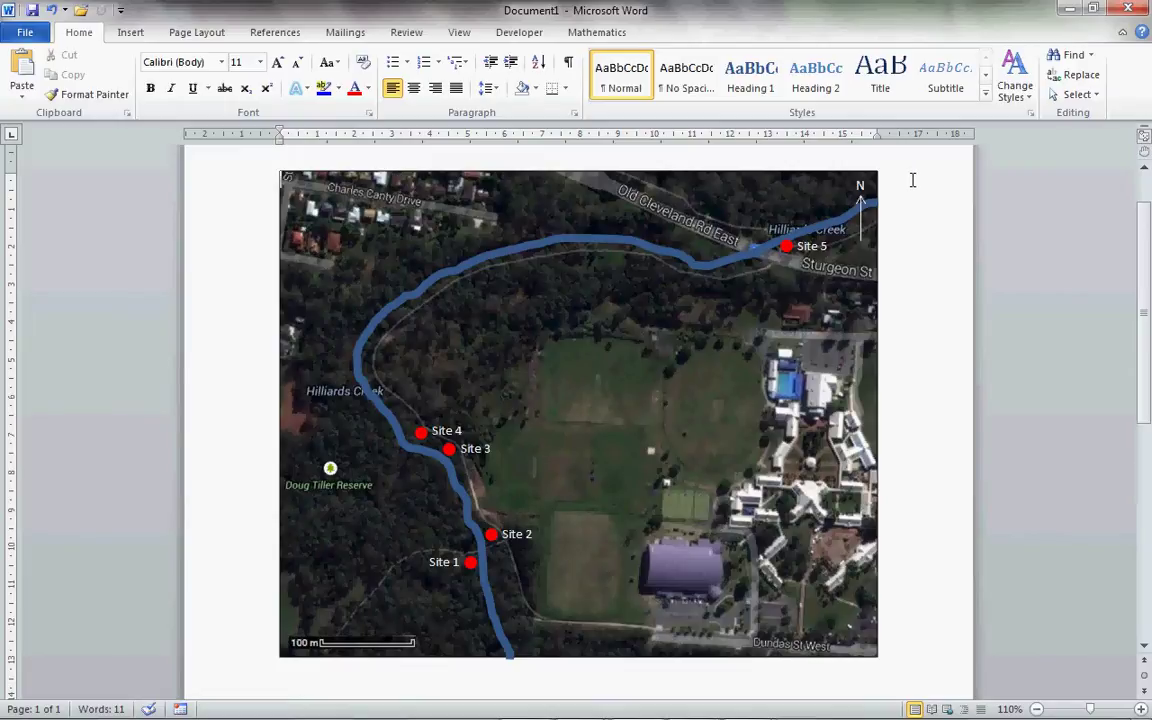
Insert a 2x4 table on a new line above the map, narrowing both columns.
key(Return)
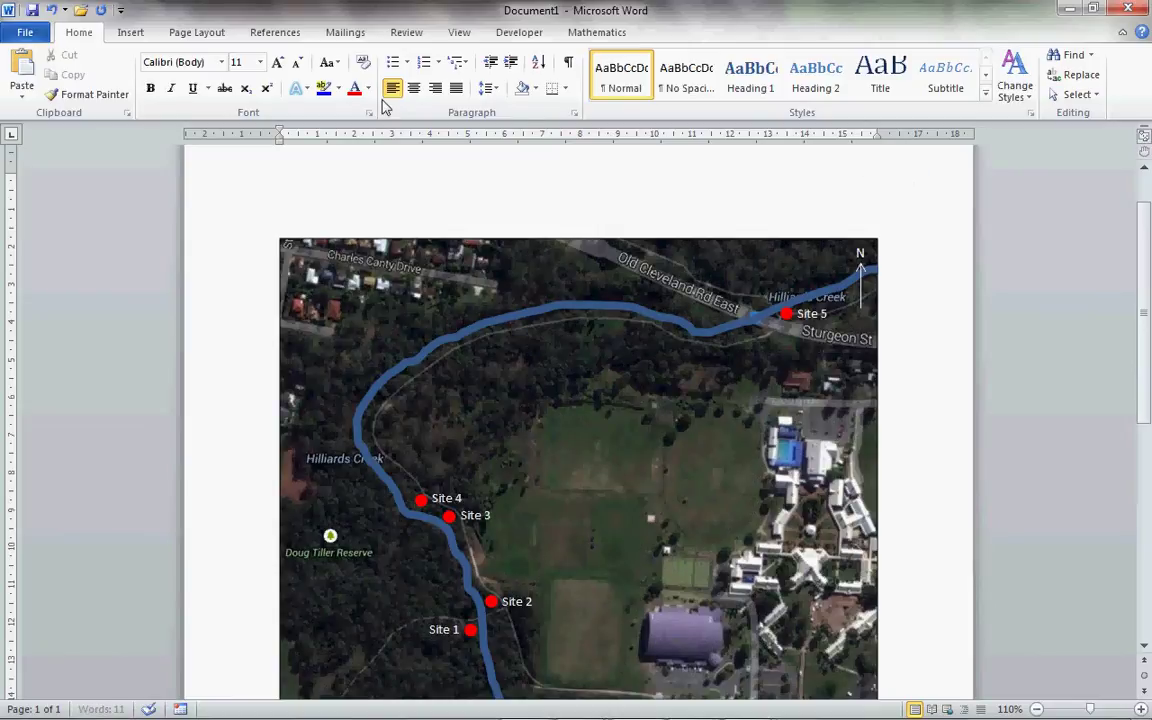
click(130, 33)
click(142, 78)
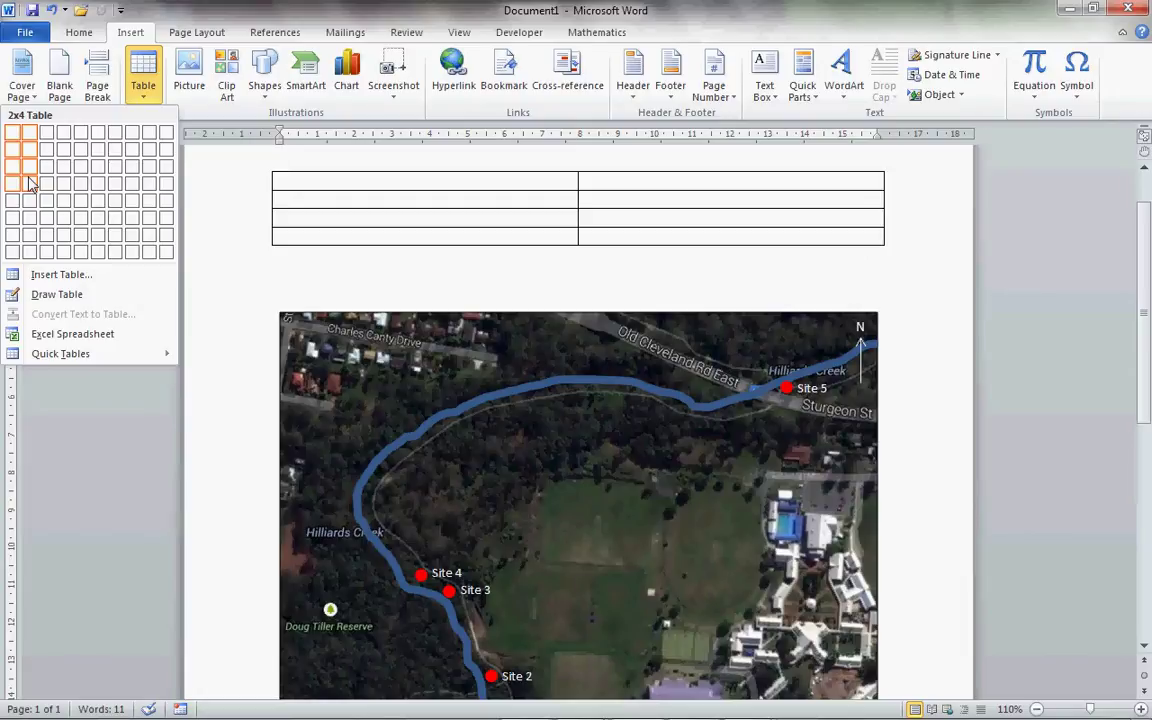
click(30, 184)
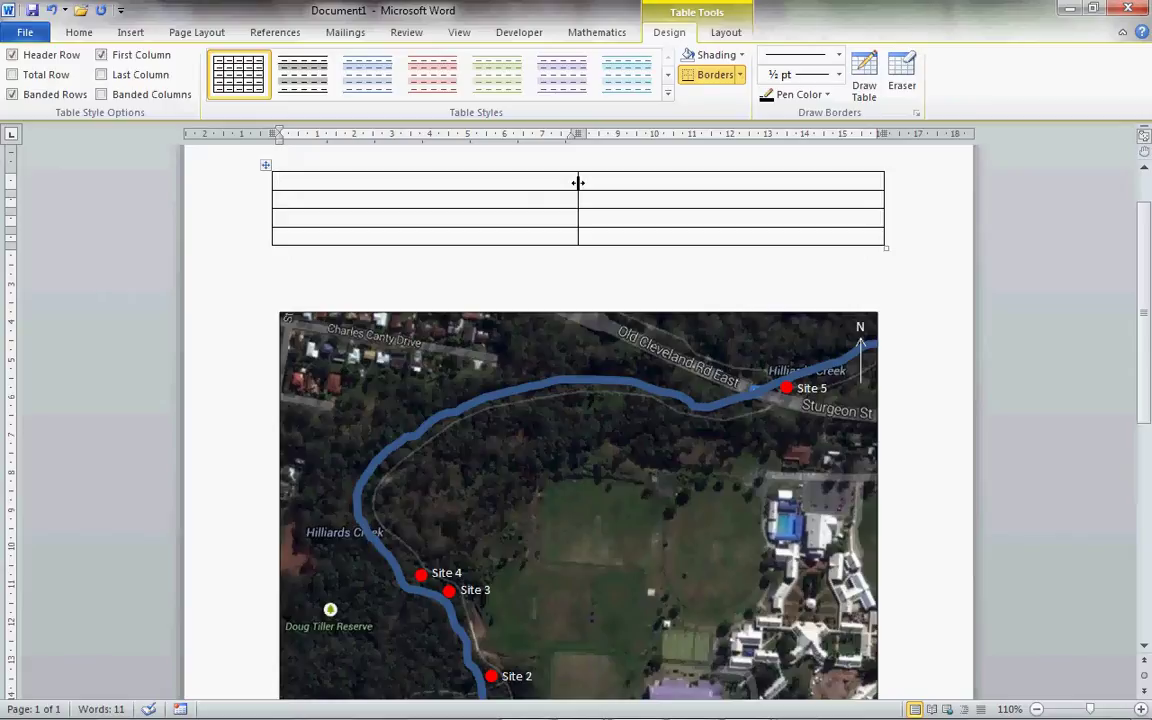
drag(578, 183, 288, 180)
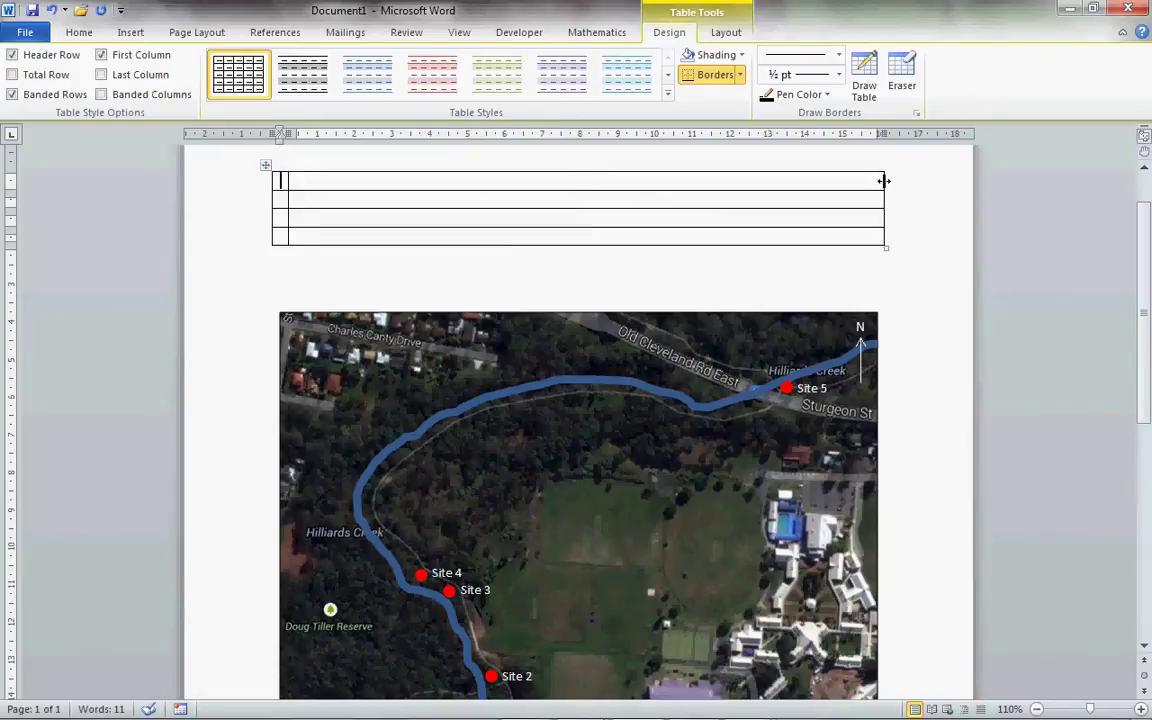
drag(885, 180, 384, 195)
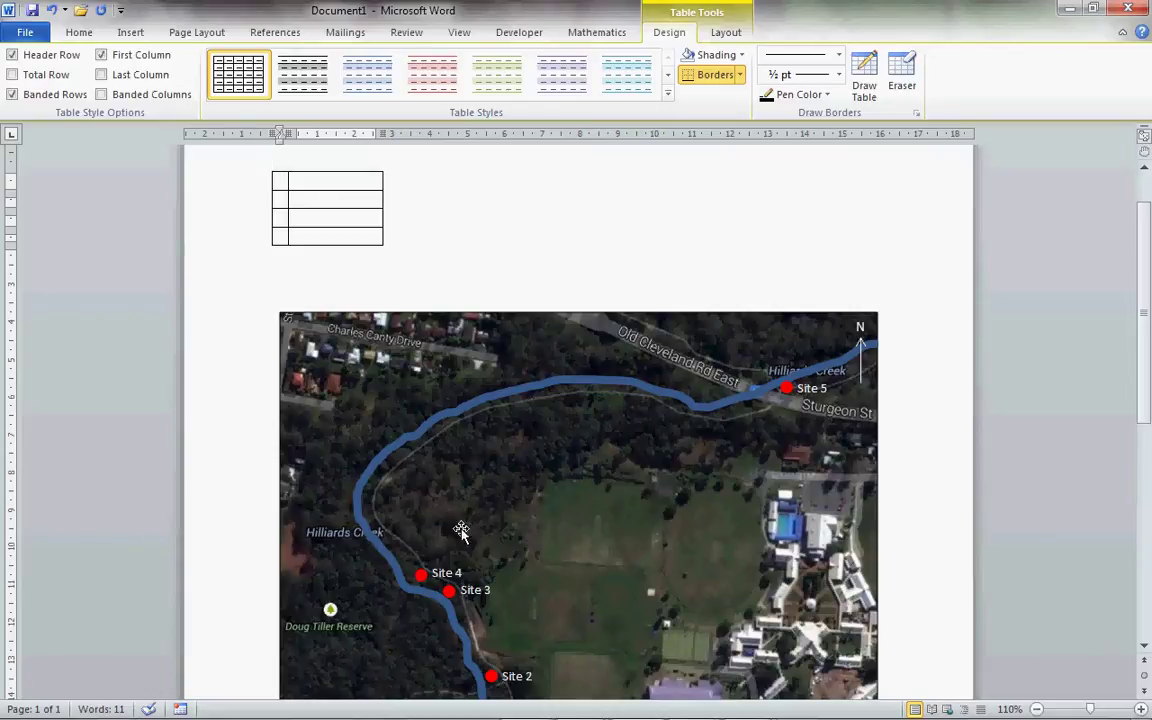
Copy the Site 5 red marker and move the copy into the table's first cell.
click(417, 577)
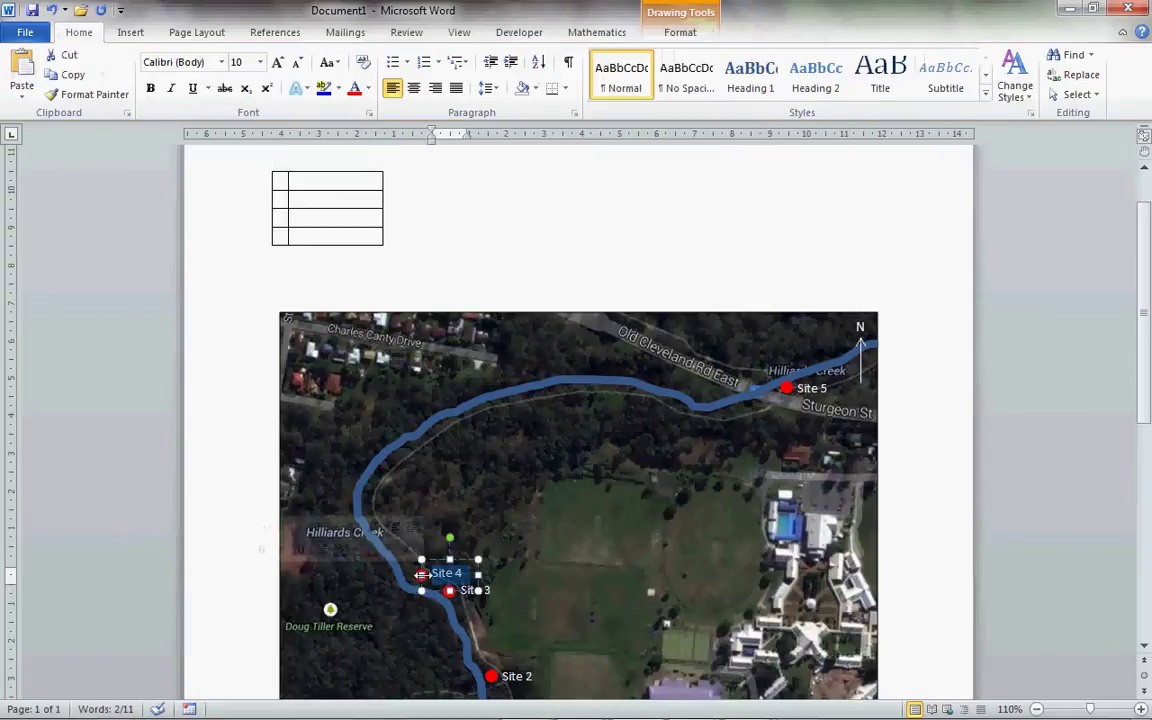
click(785, 388)
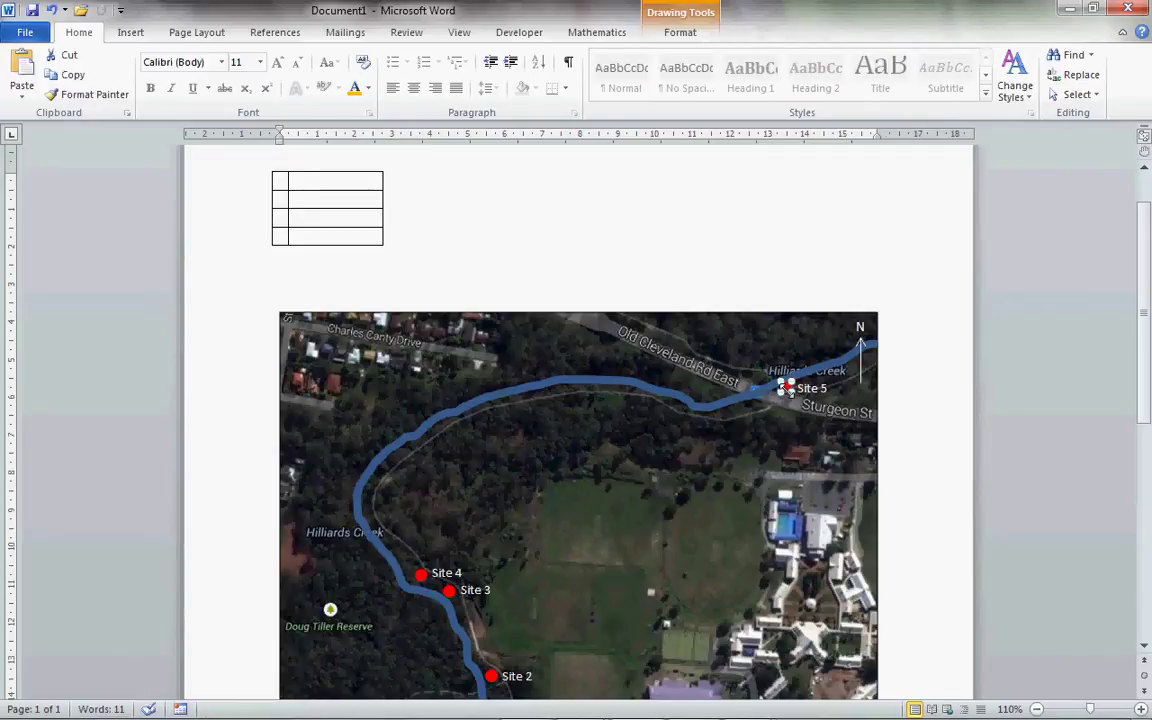
key(ctrl+v)
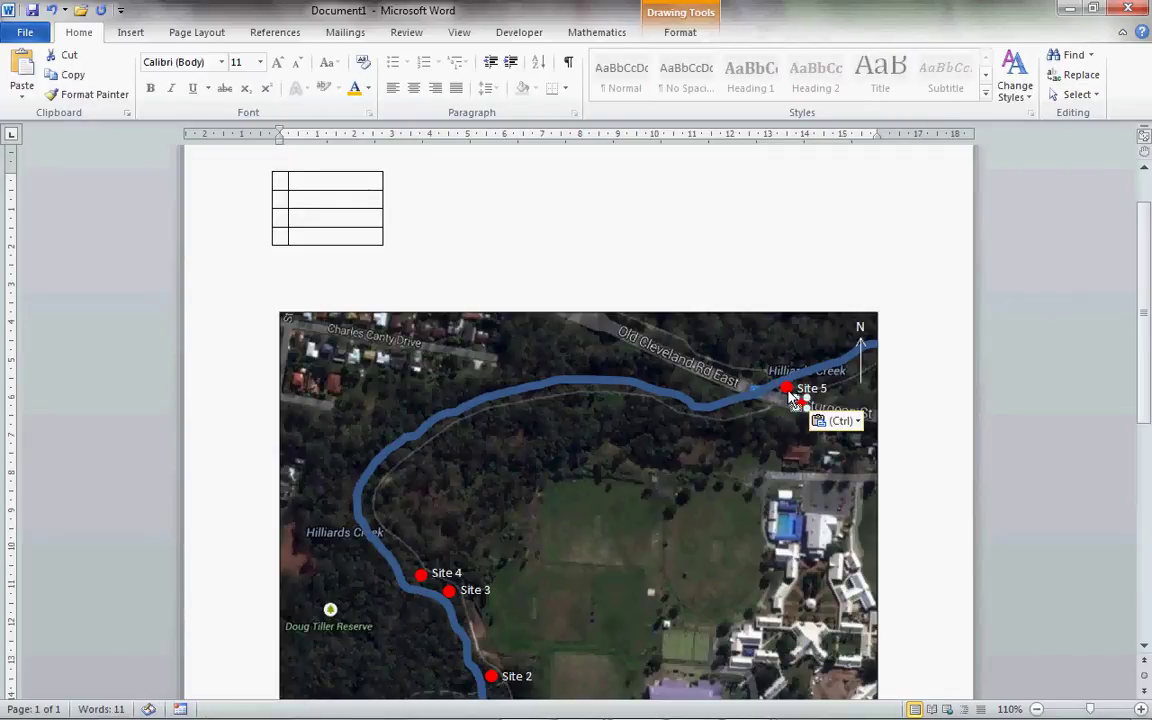
click(918, 380)
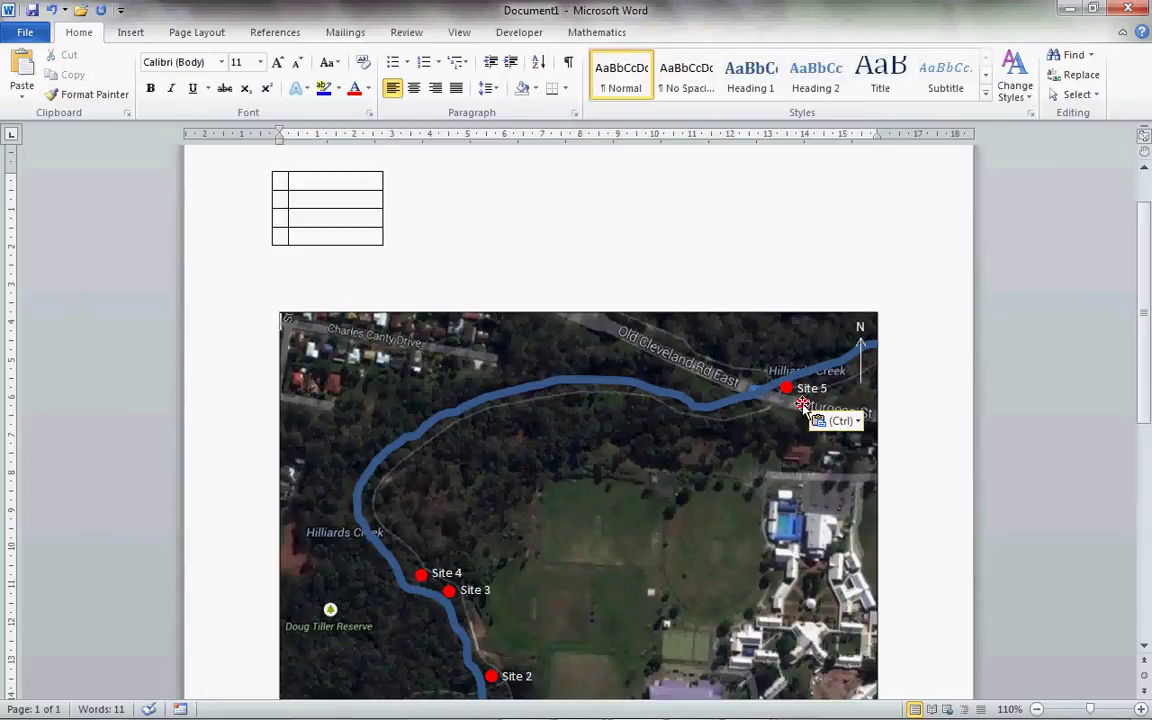
mouse_move(802, 404)
mouse_down()
mouse_move(510, 280)
mouse_move(311, 218)
mouse_move(280, 182)
mouse_up()
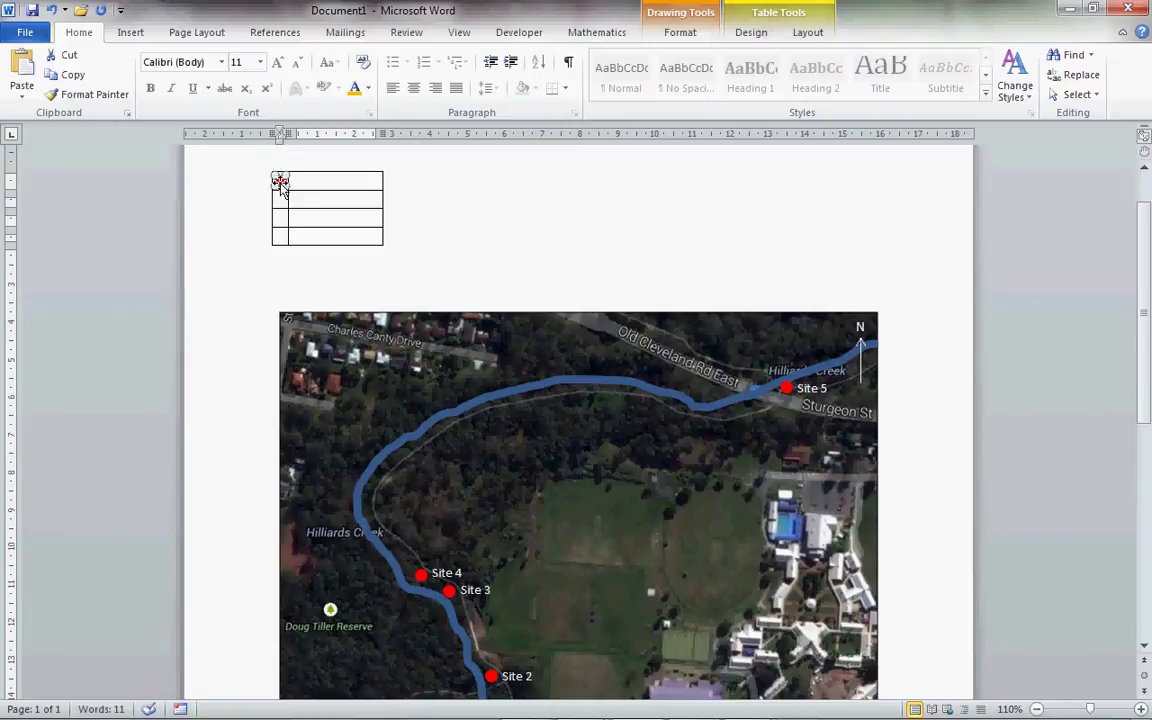
click(340, 193)
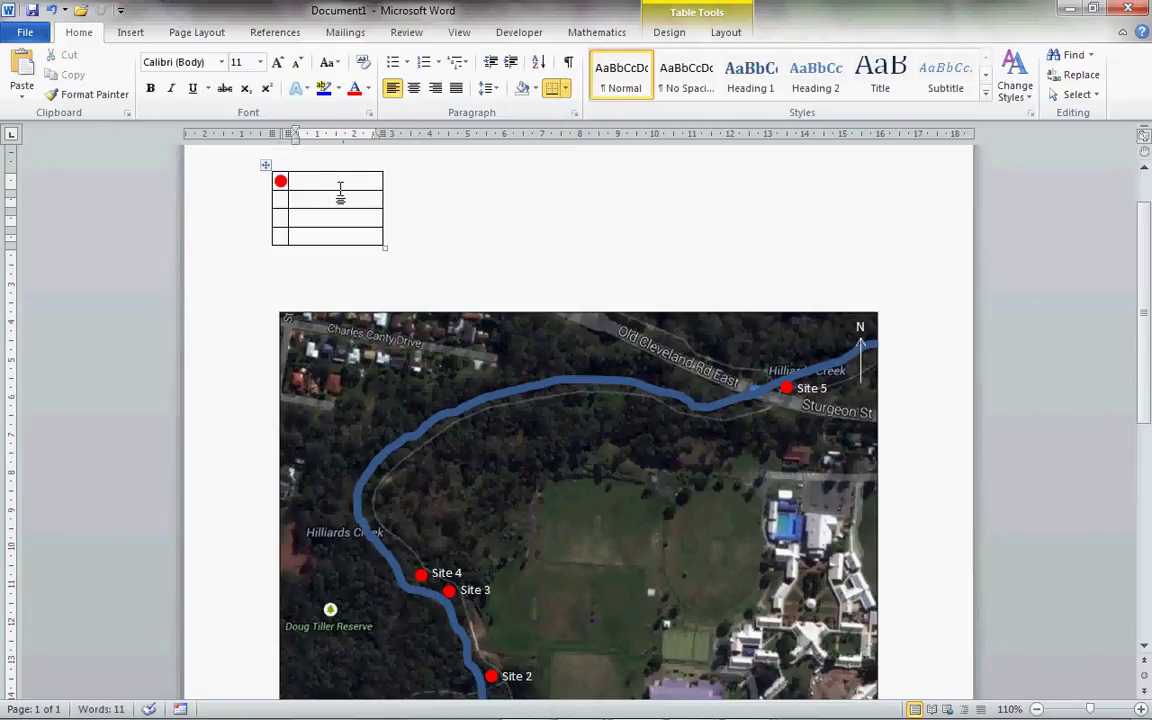
Shrink the whole table's text from 11 pt to 9 pt.
click(264, 167)
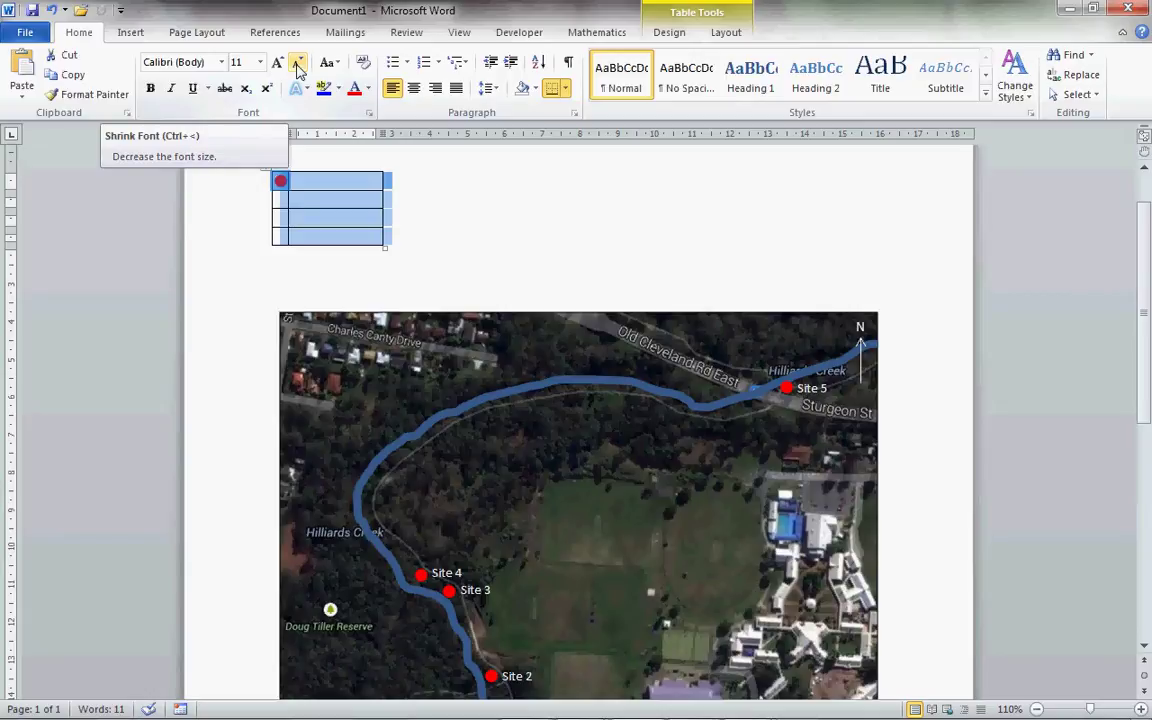
click(297, 64)
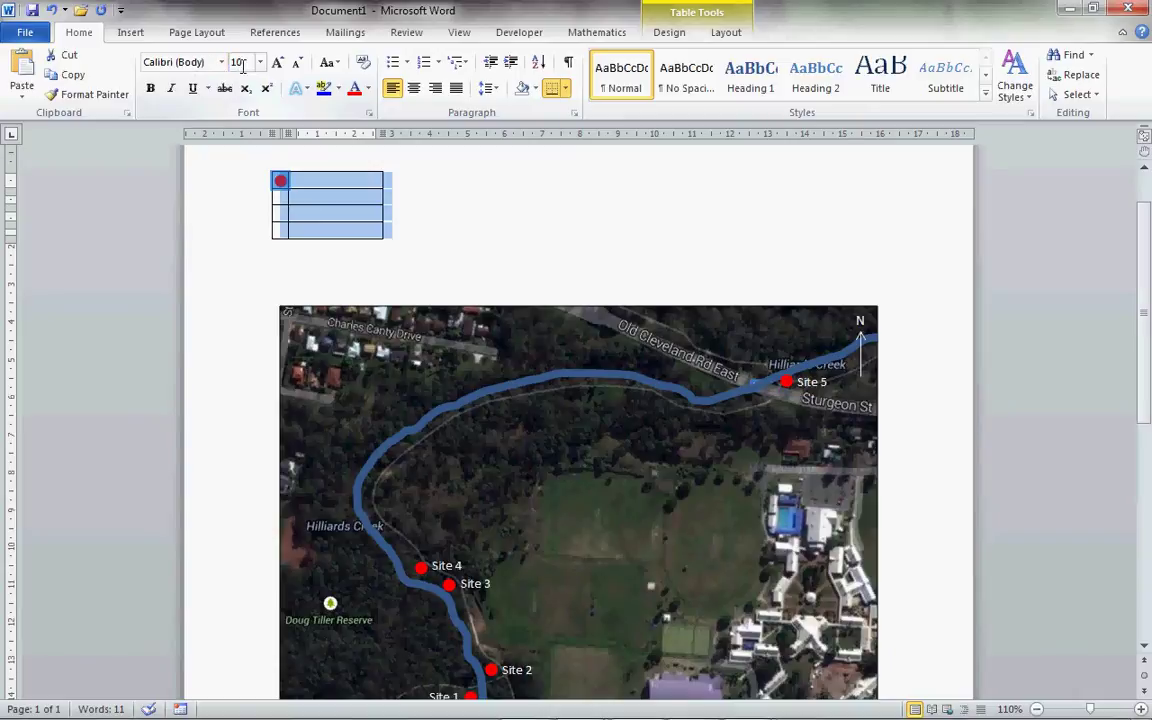
click(297, 64)
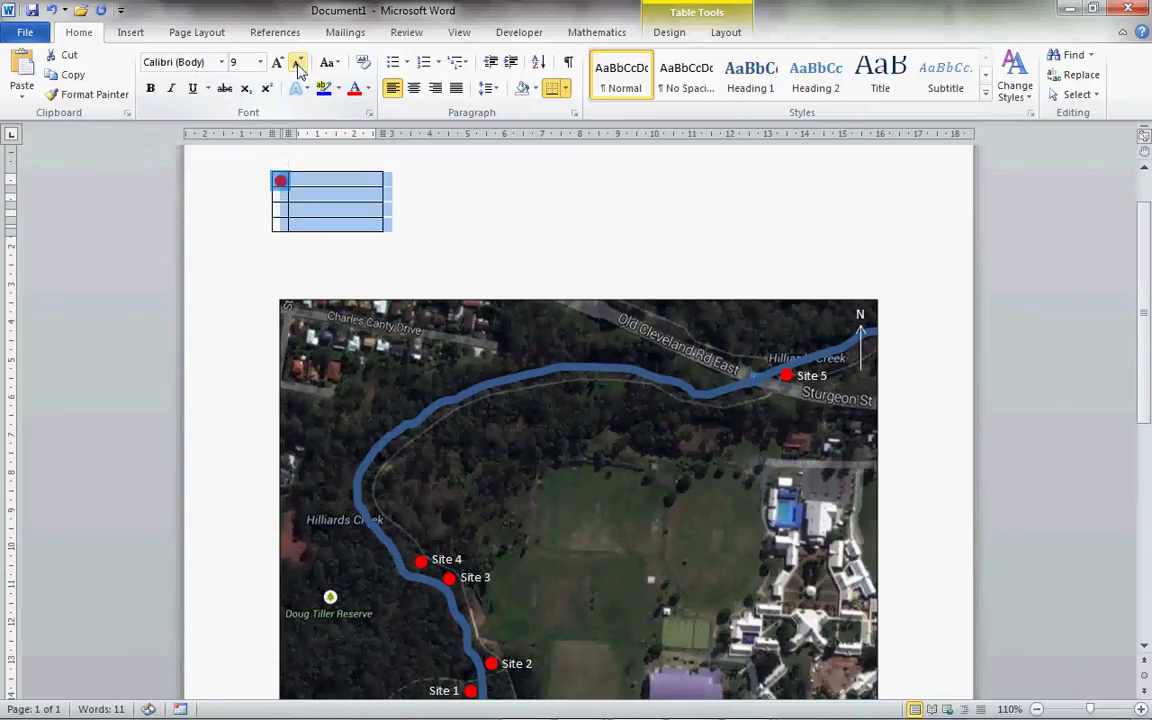
Nudge the red dot into position within the first cell.
click(308, 180)
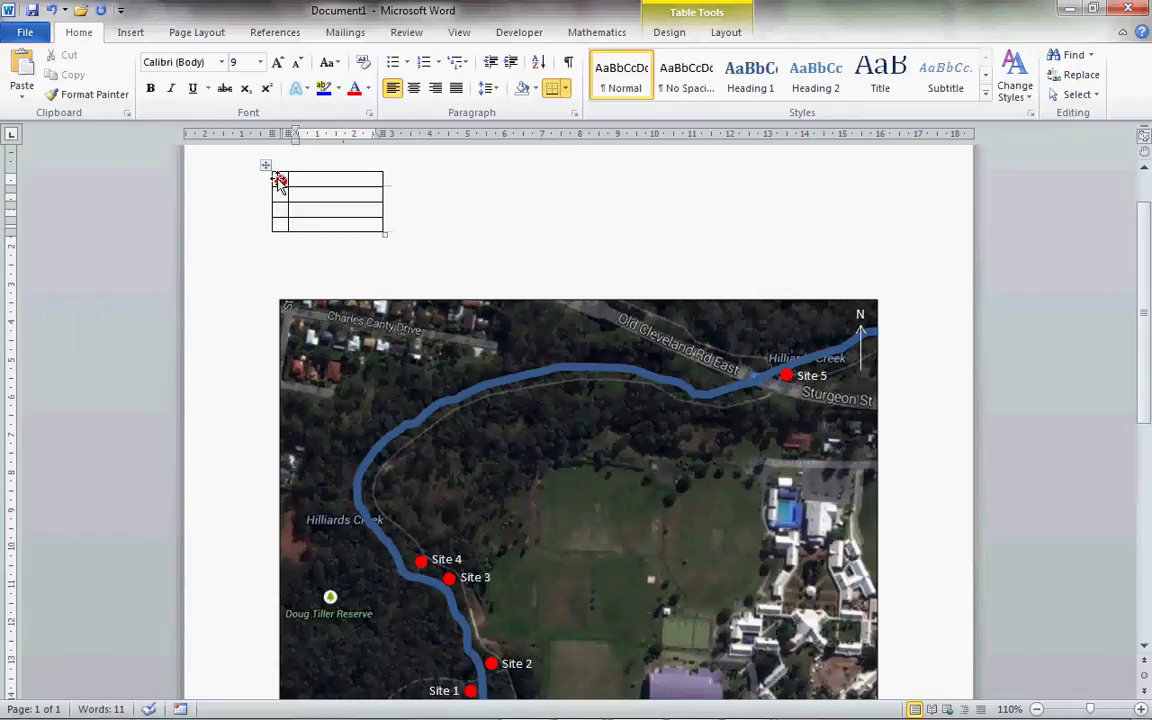
click(280, 181)
drag(280, 182, 280, 180)
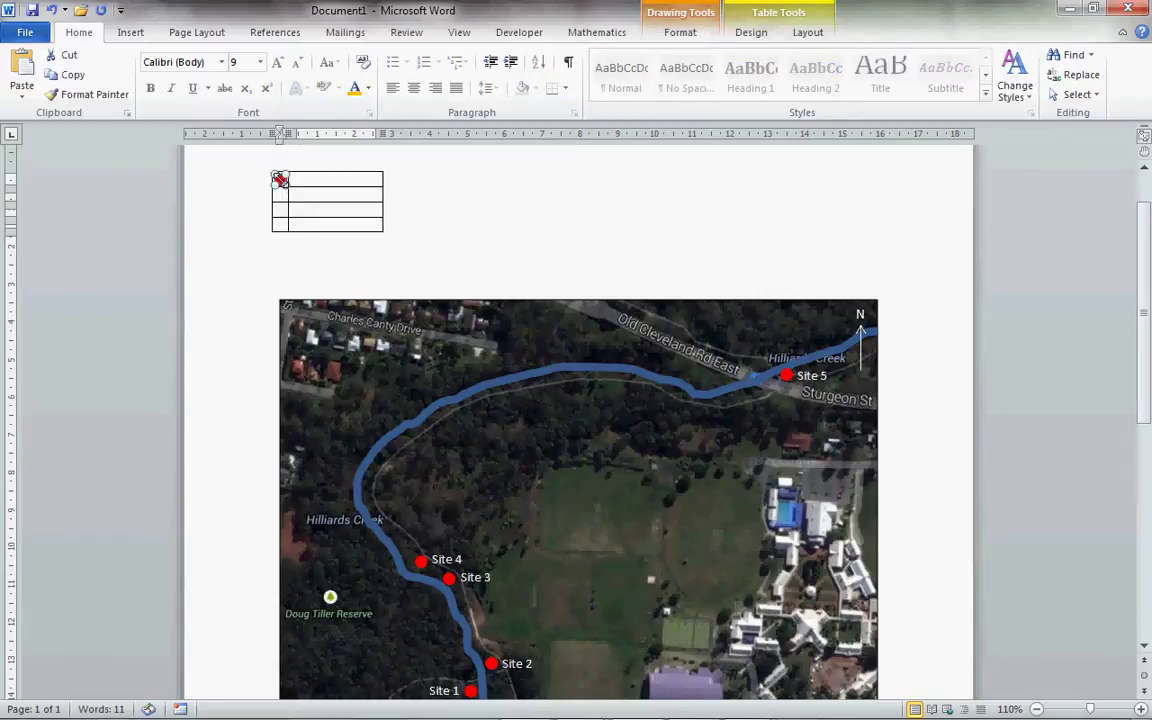
click(424, 191)
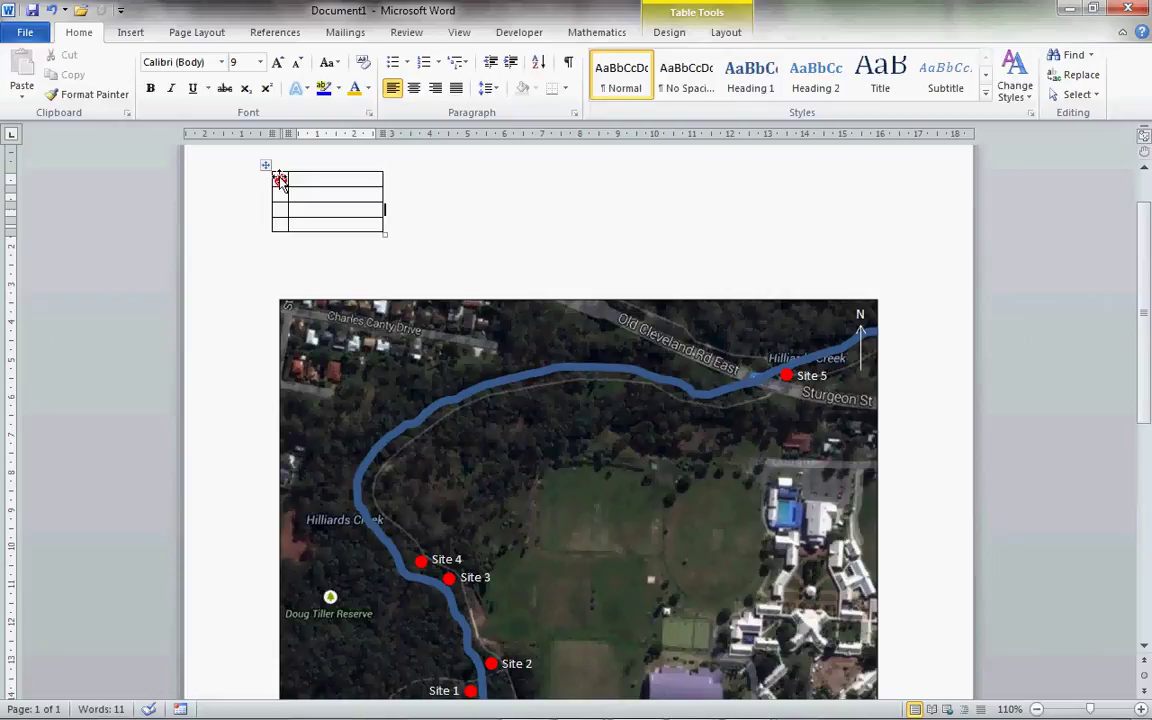
click(282, 186)
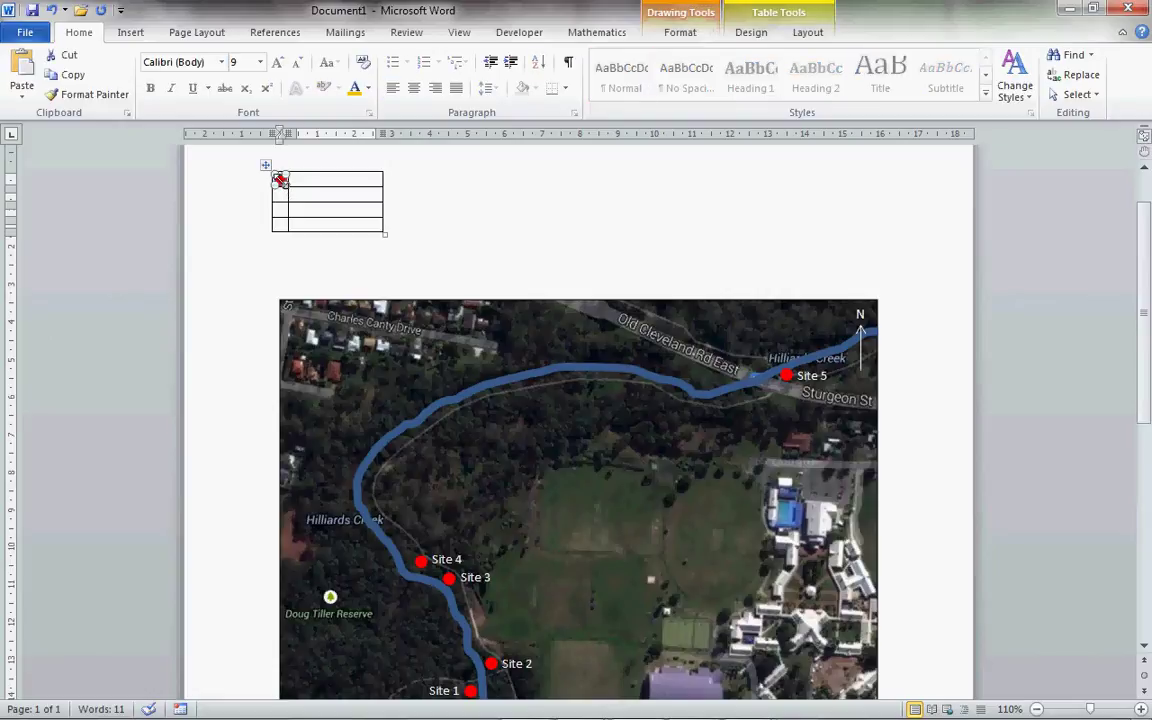
Type 'Data Collection Site' beside the red dot and widen the table to fit it.
click(400, 198)
click(313, 181)
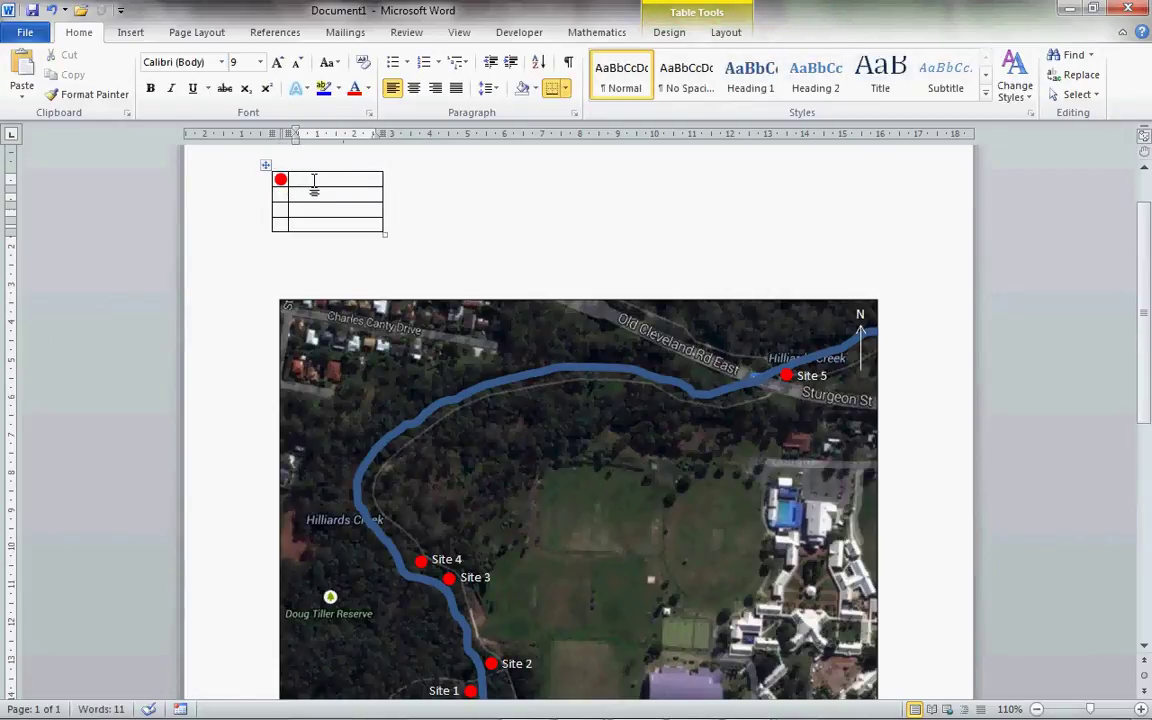
text(Data)
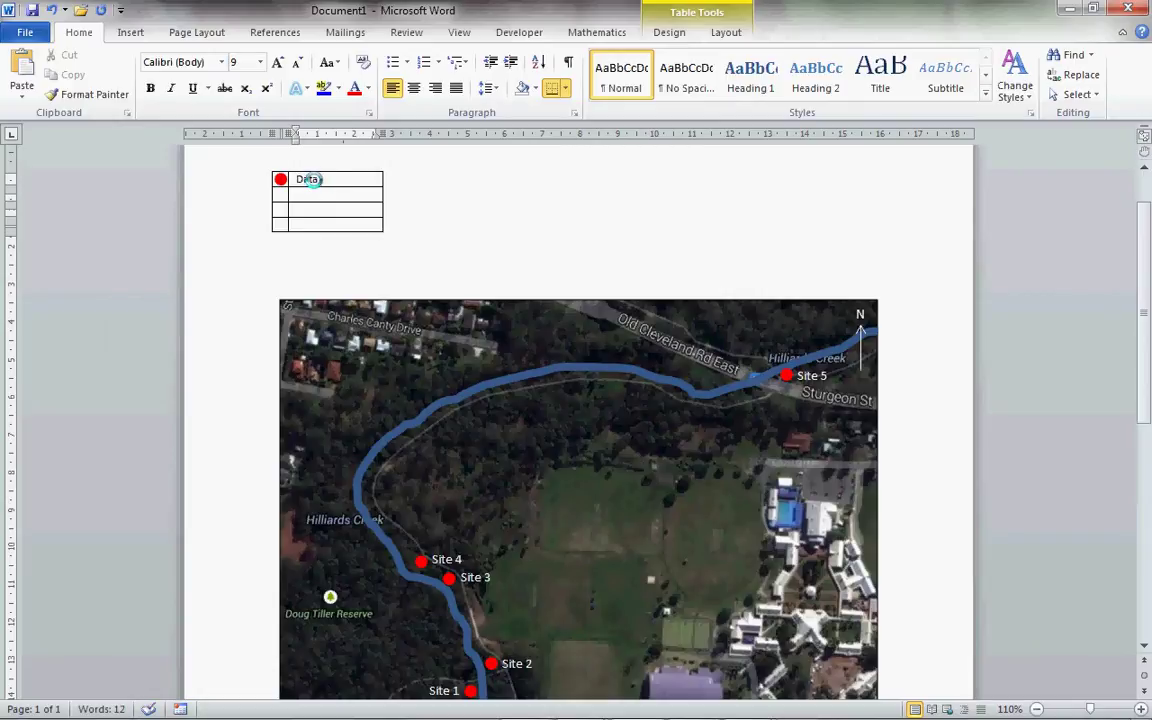
text( Collection Site)
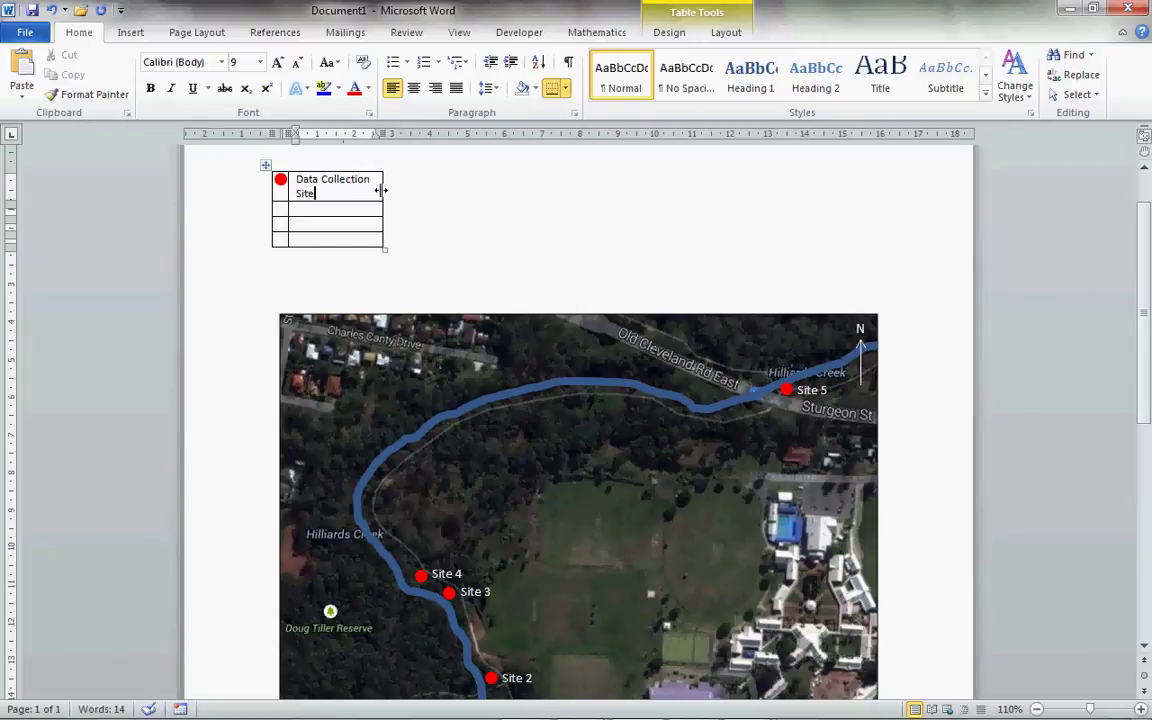
drag(380, 190, 403, 188)
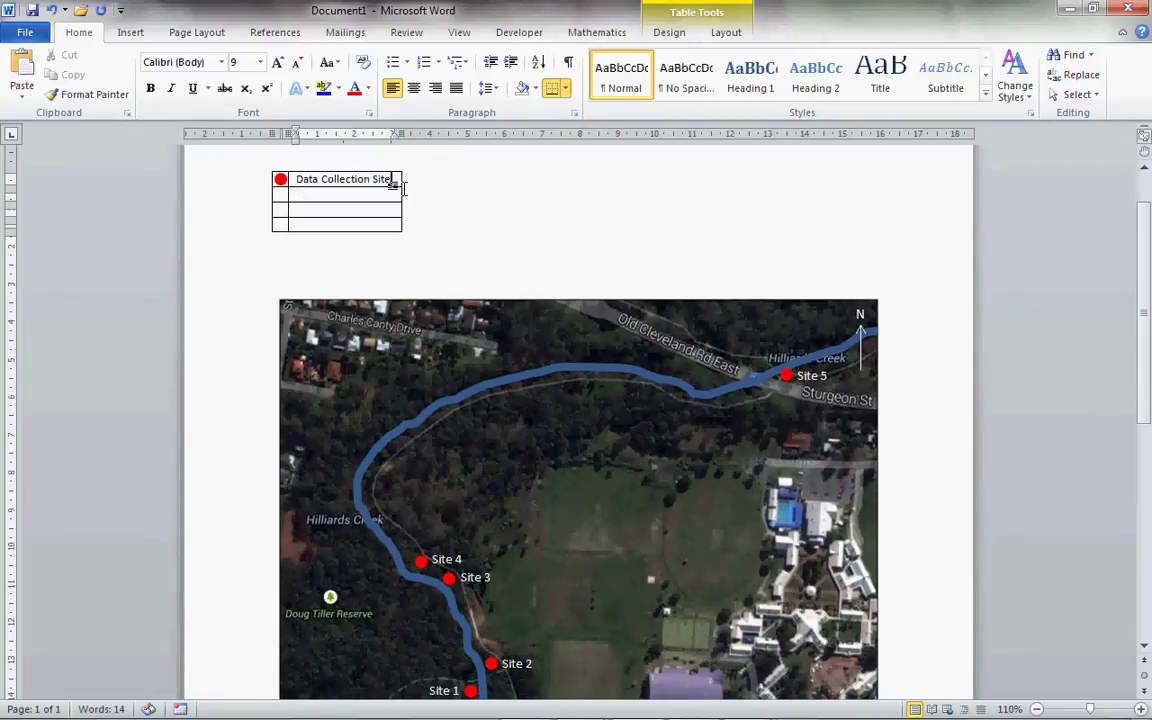
click(479, 207)
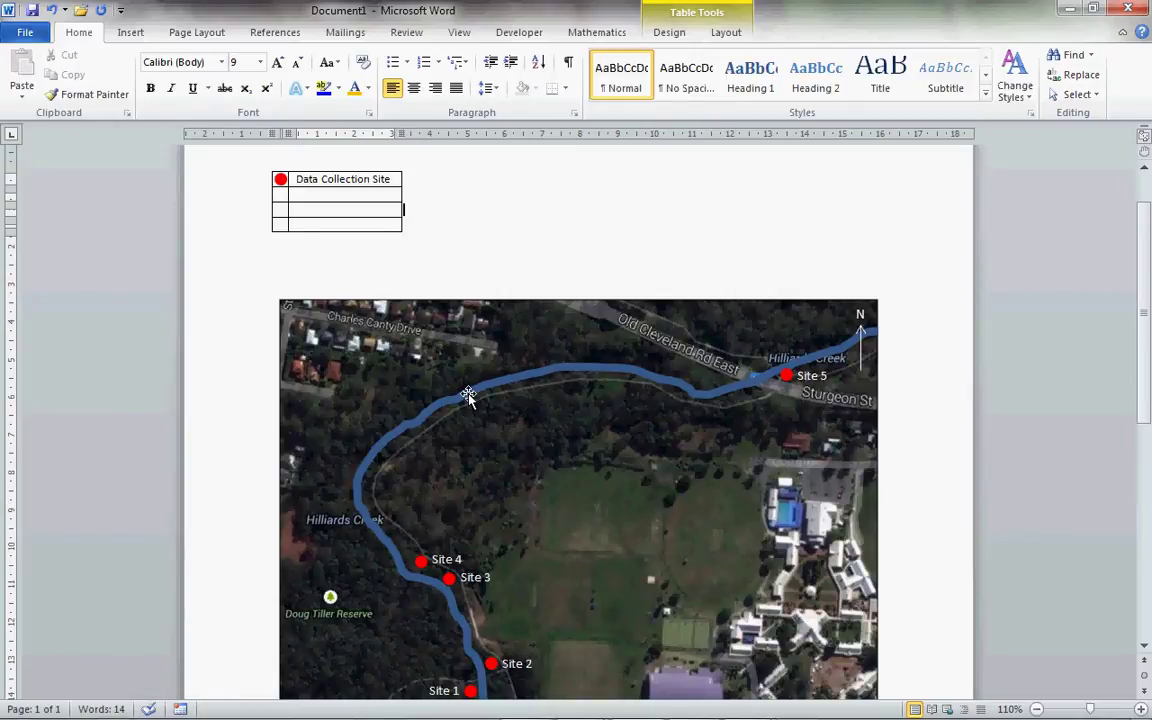
Draw a short straight line in the second row's first cell.
click(122, 34)
click(348, 200)
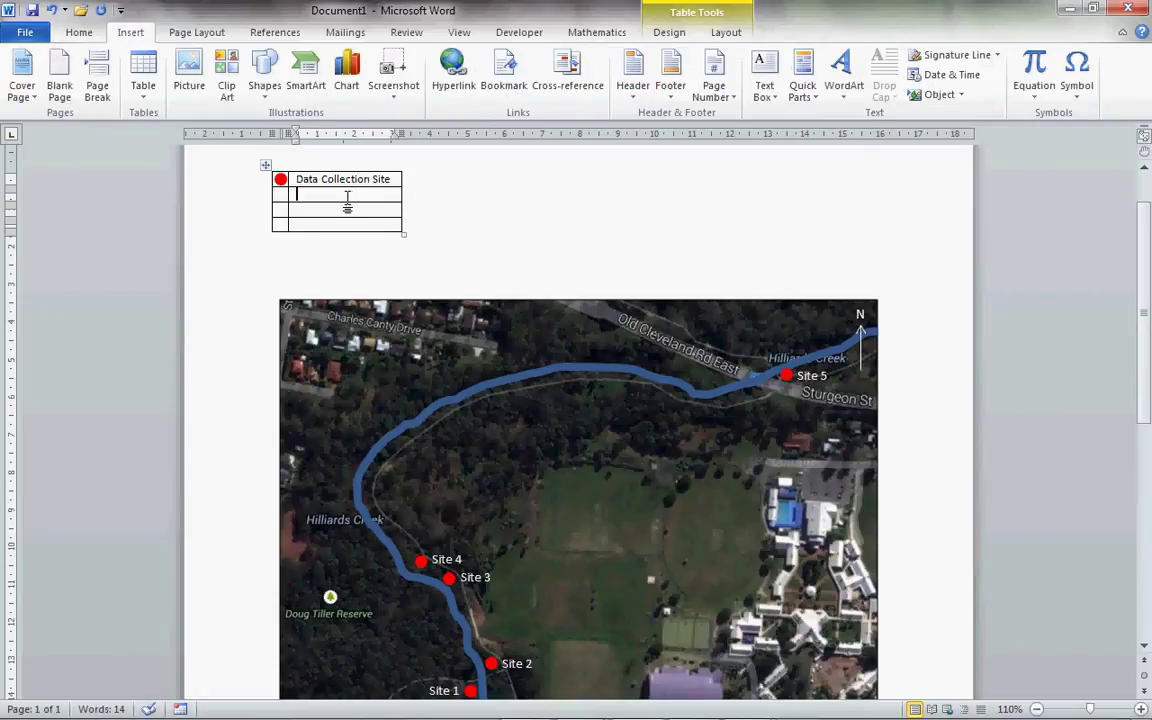
click(265, 78)
click(93, 132)
drag(289, 194, 276, 194)
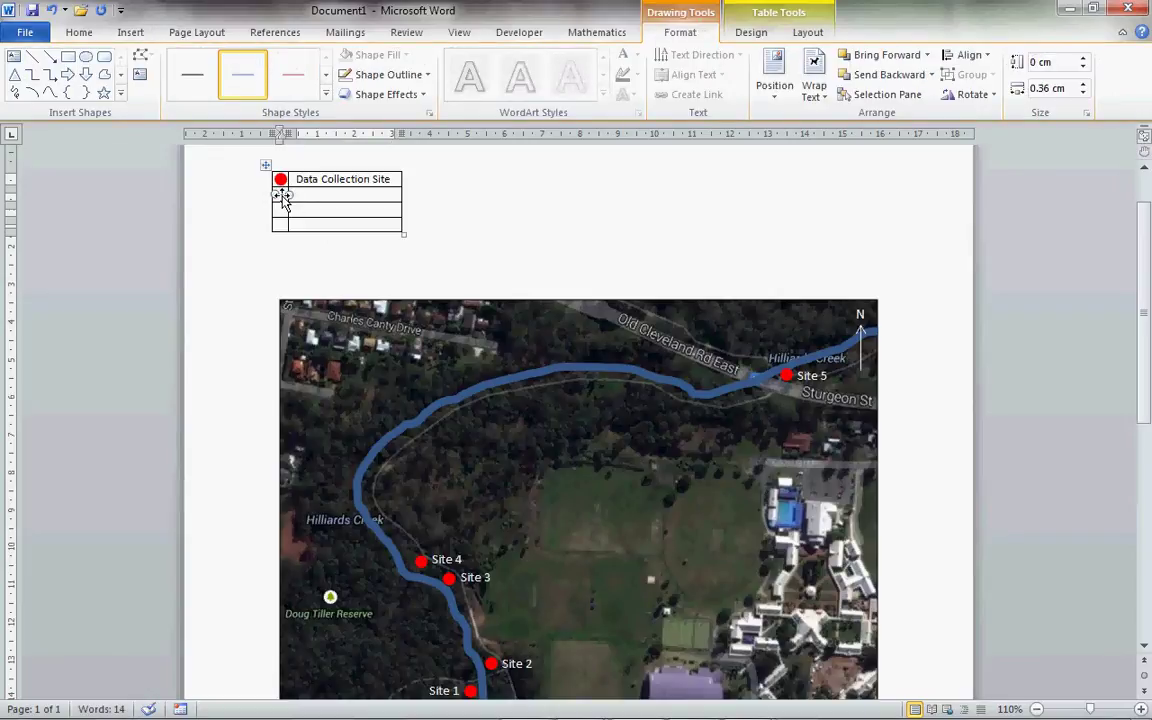
Colour the line blue and give it a much heavier weight.
click(388, 75)
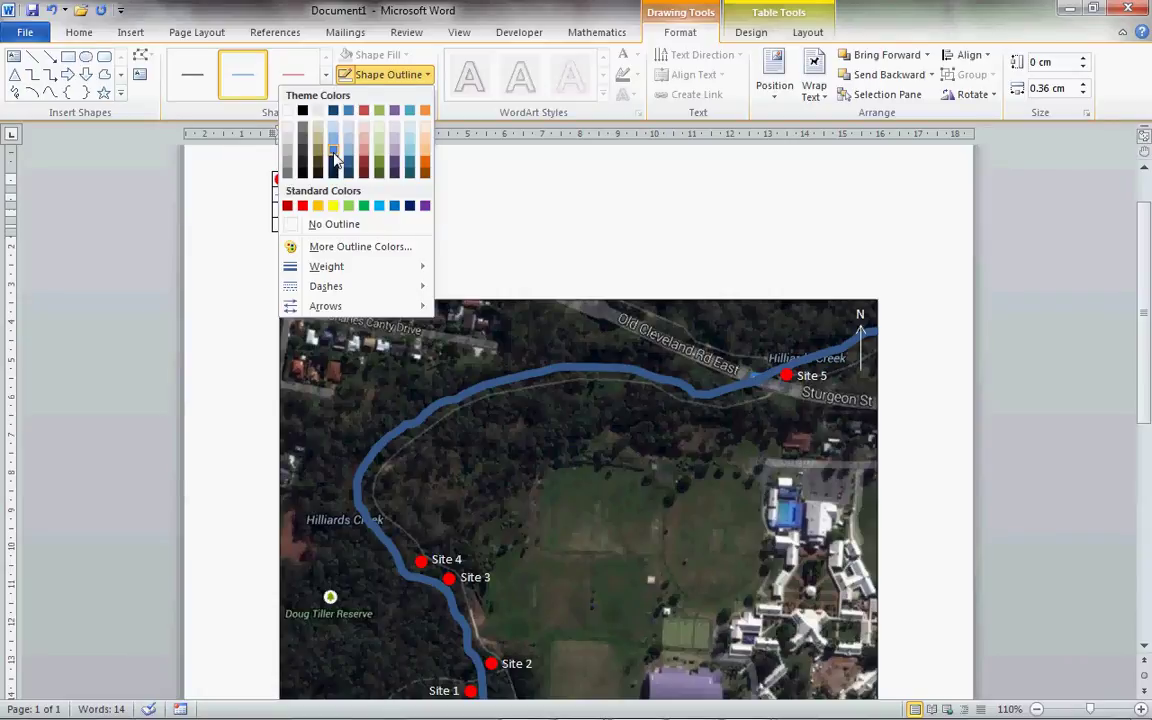
click(334, 156)
click(427, 76)
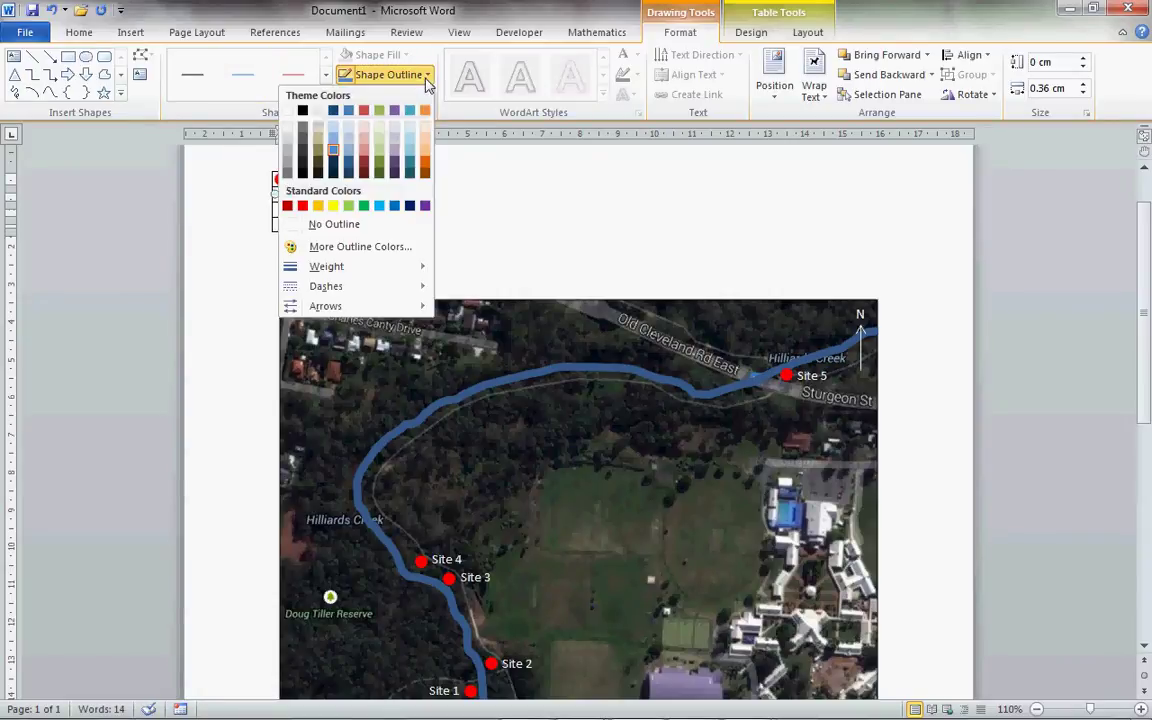
mouse_move(342, 263)
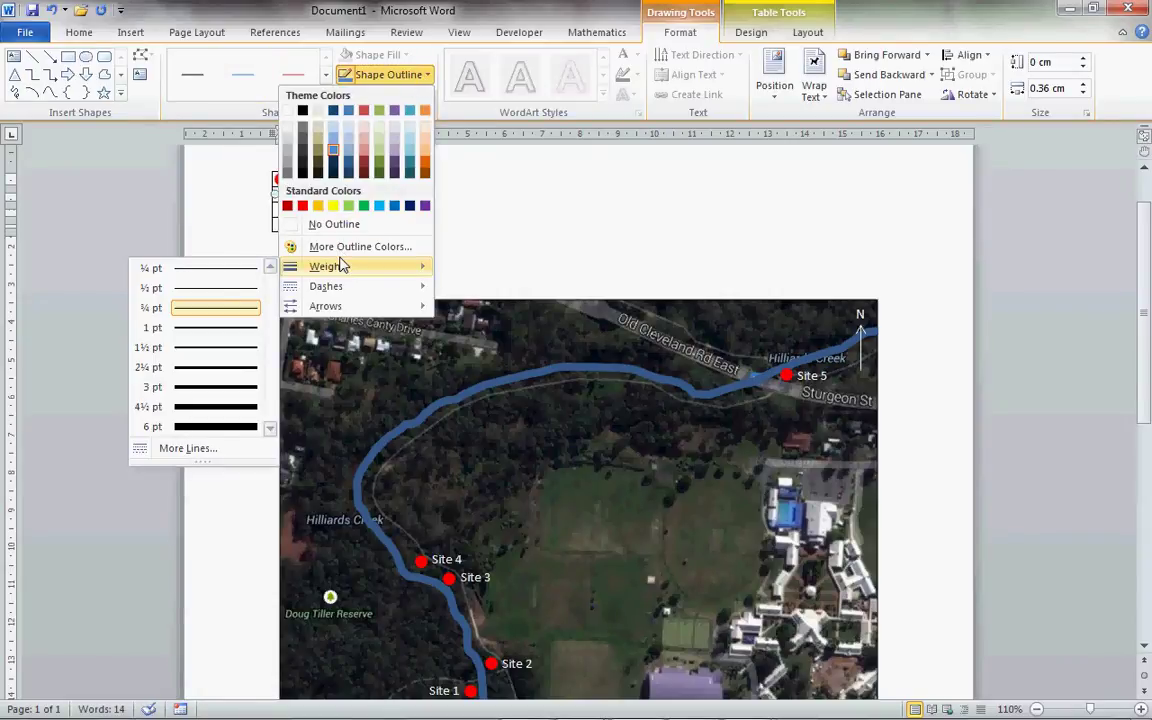
click(215, 434)
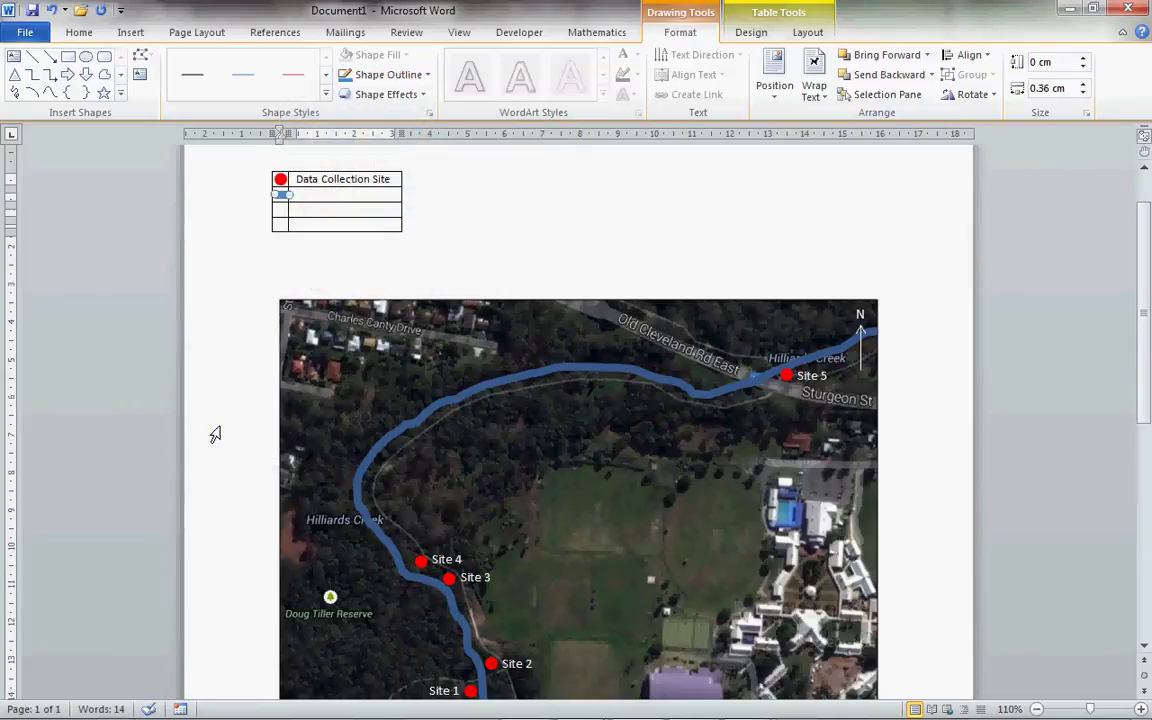
Resize and reposition the blue line inside the second row's first cell.
click(498, 236)
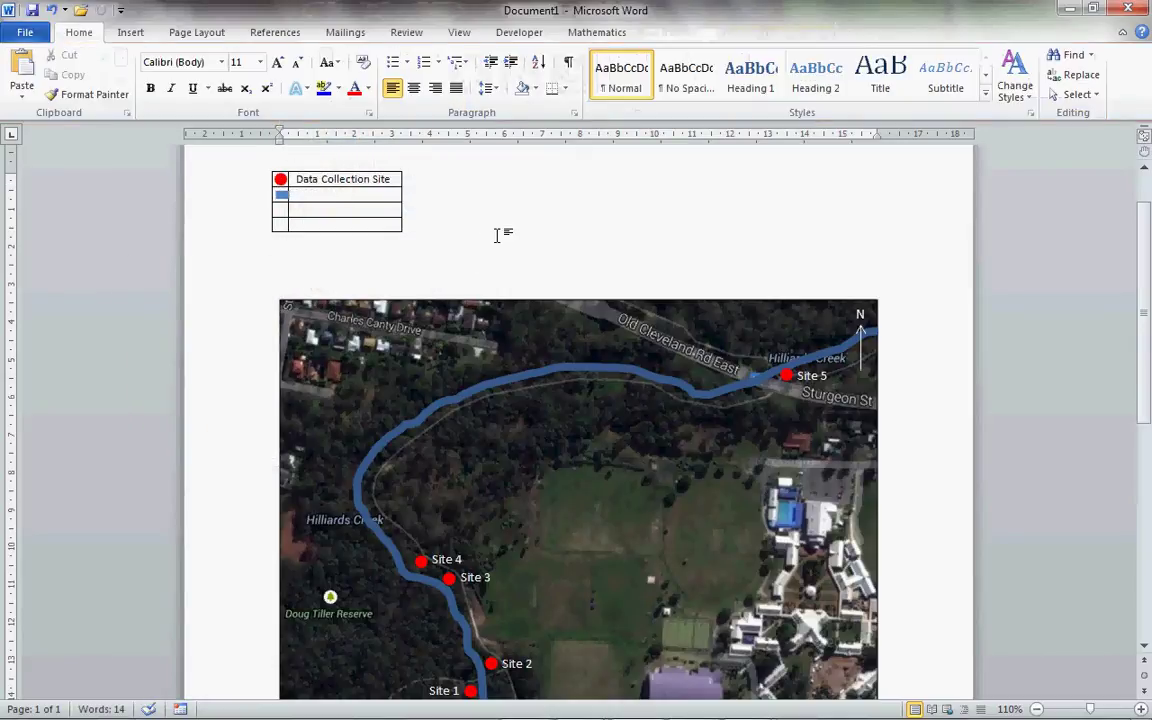
click(282, 197)
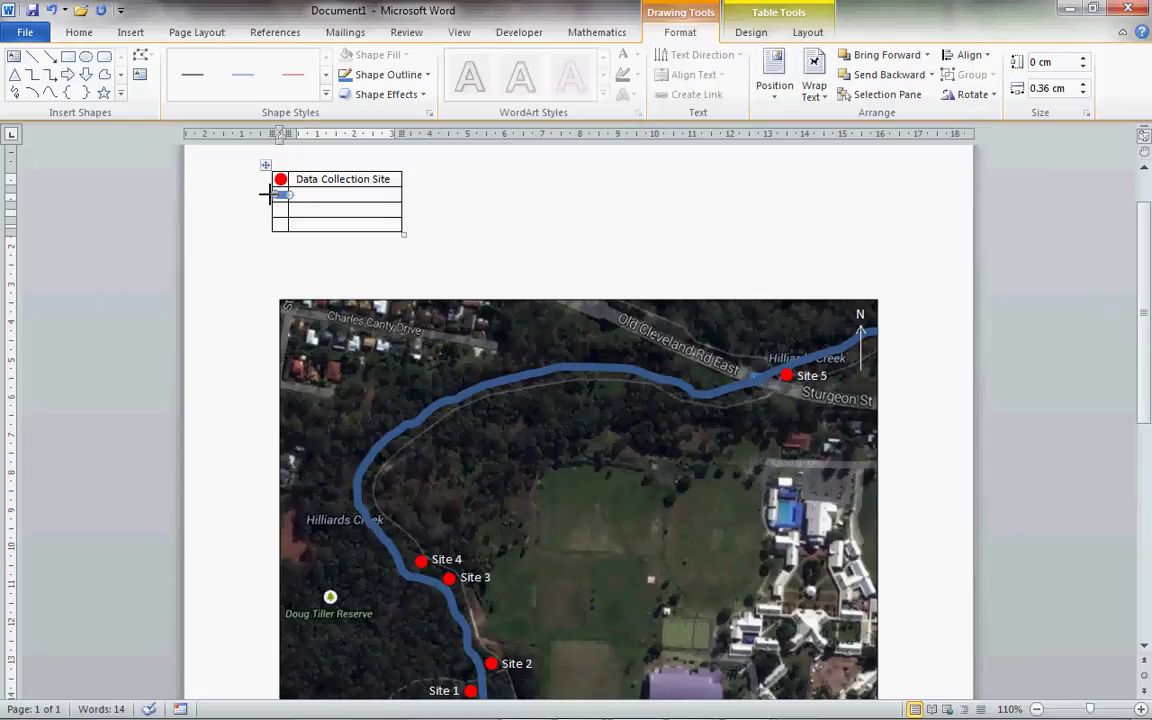
drag(266, 195, 276, 207)
click(285, 198)
click(281, 198)
click(284, 198)
drag(292, 197, 286, 200)
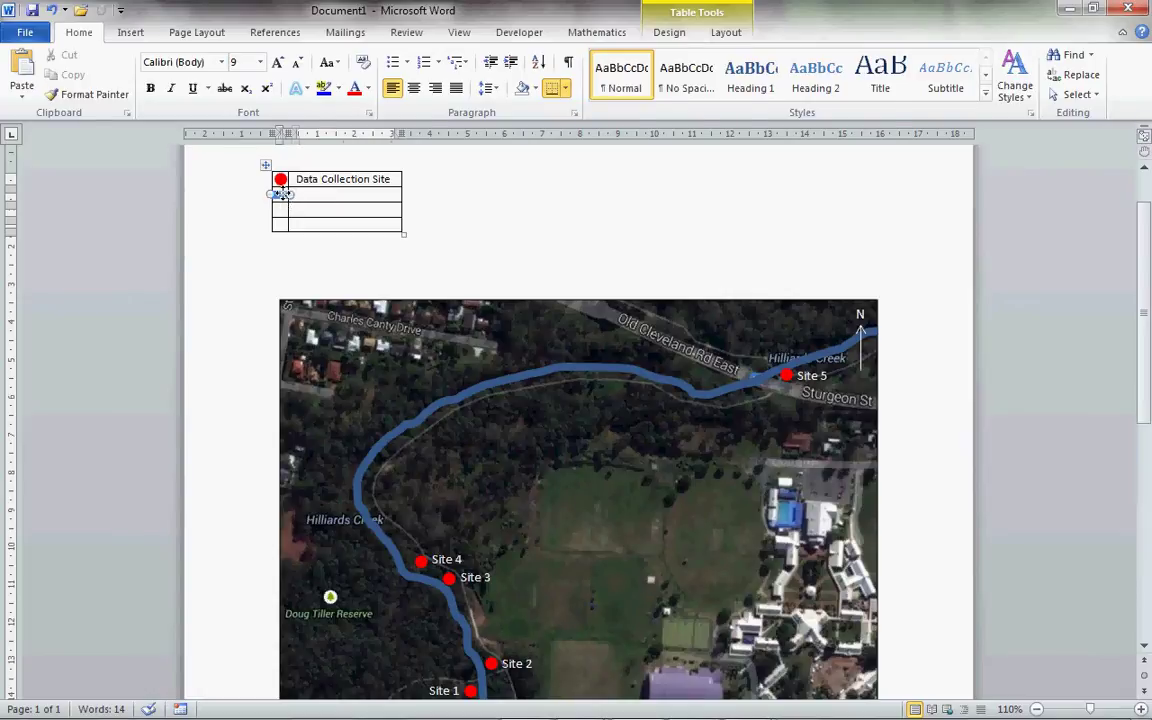
click(284, 196)
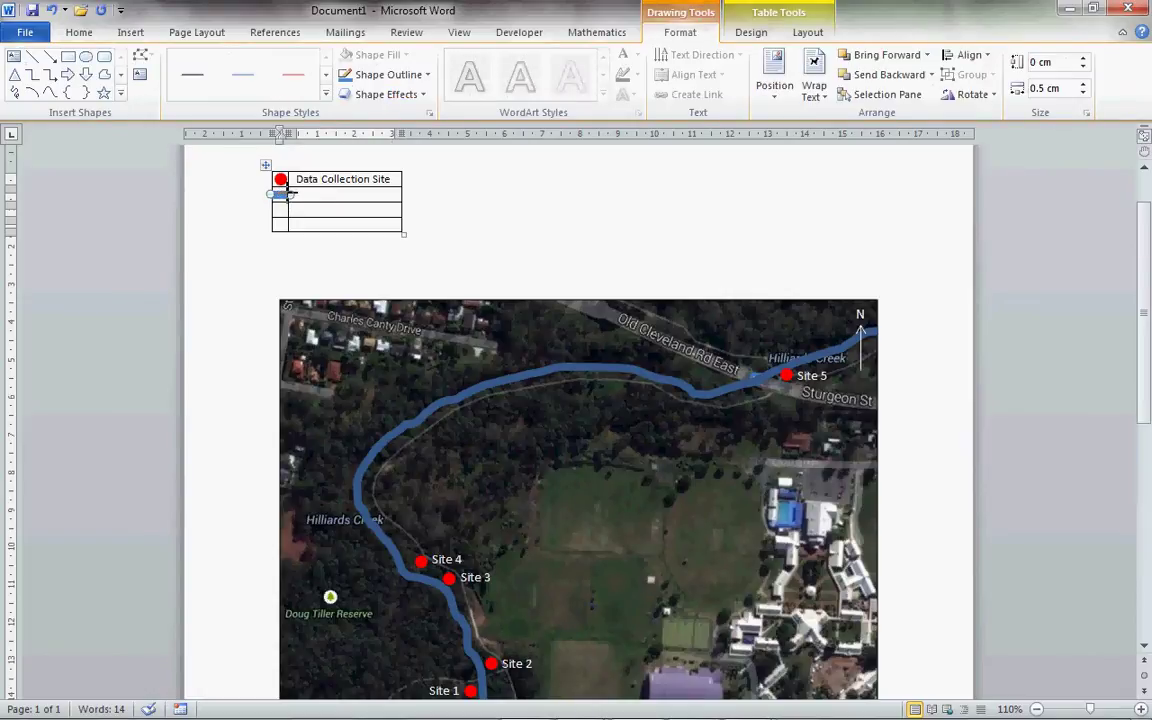
click(303, 196)
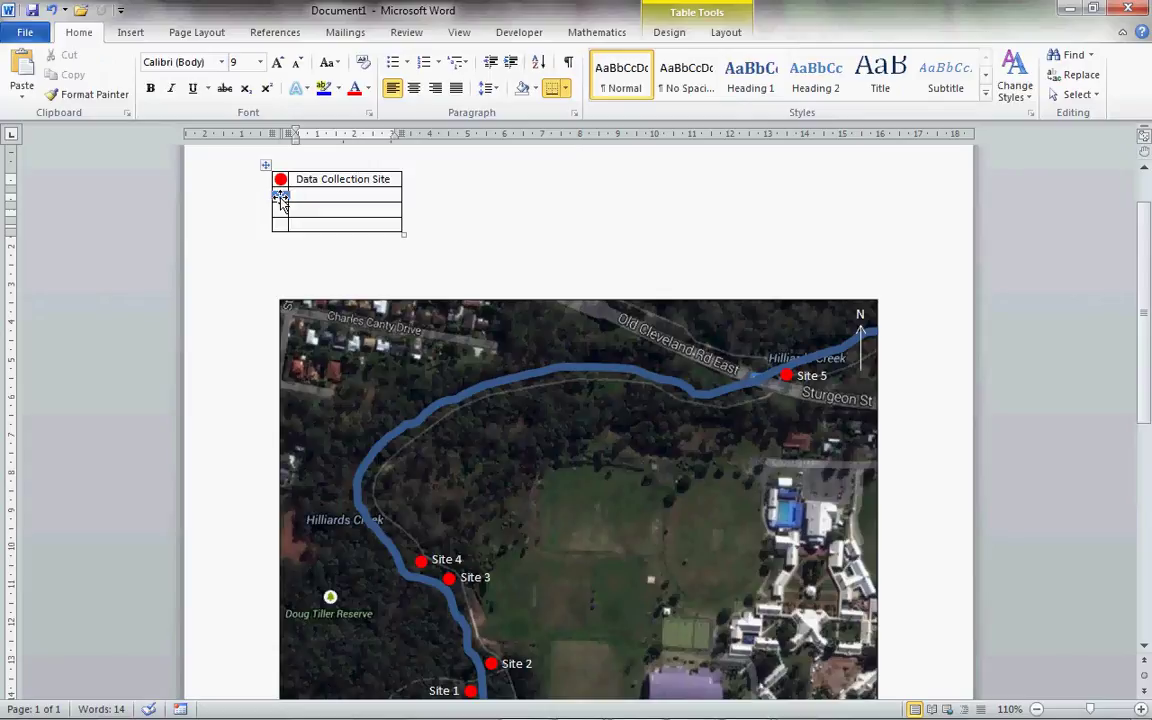
click(282, 198)
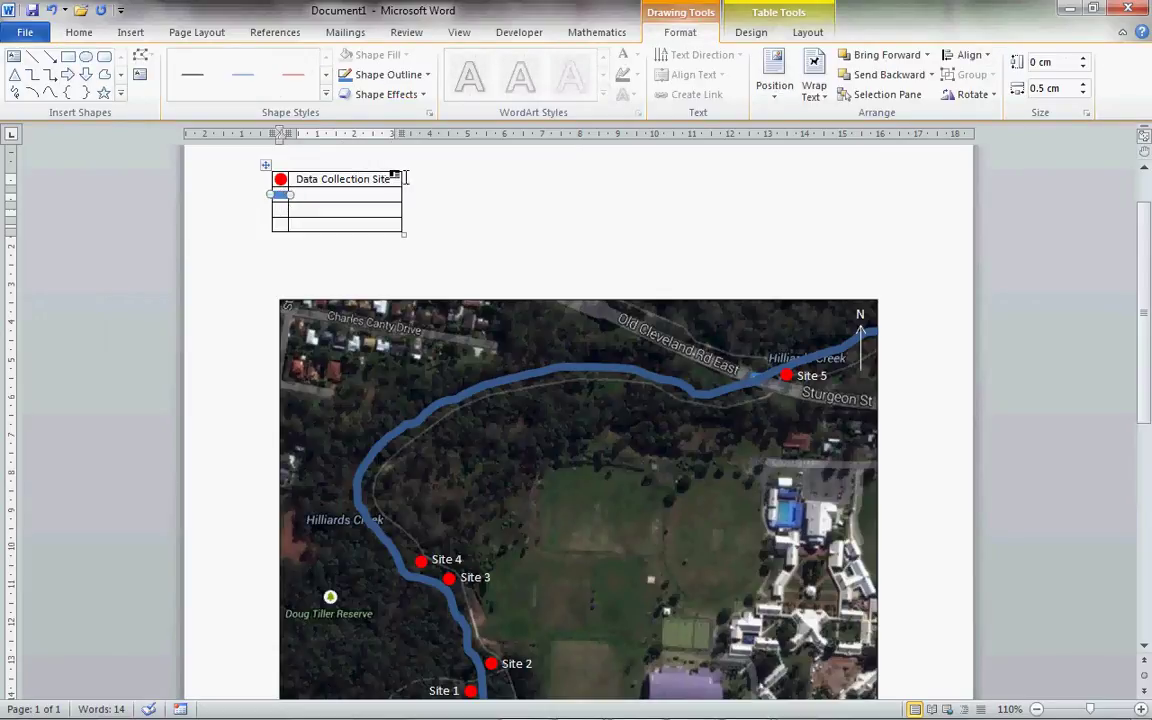
Set the blue line's width to 0.45 cm and begin typing the Creek label.
click(1045, 89)
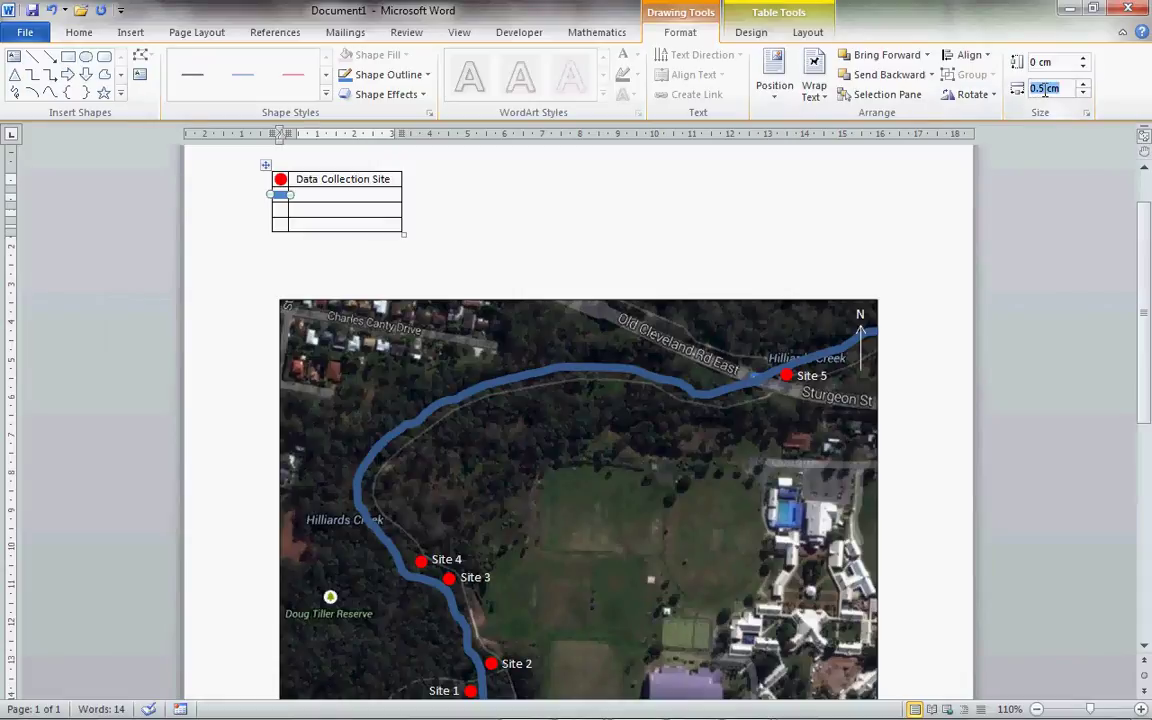
key(BackSpace)
text(45)
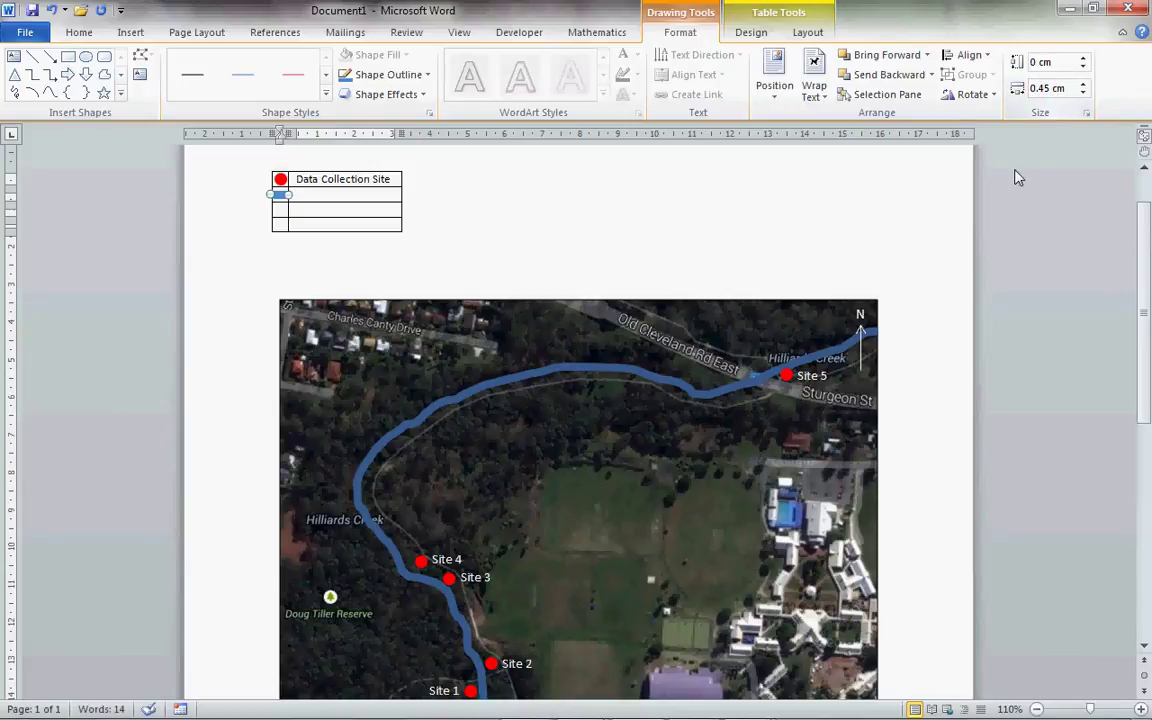
click(872, 202)
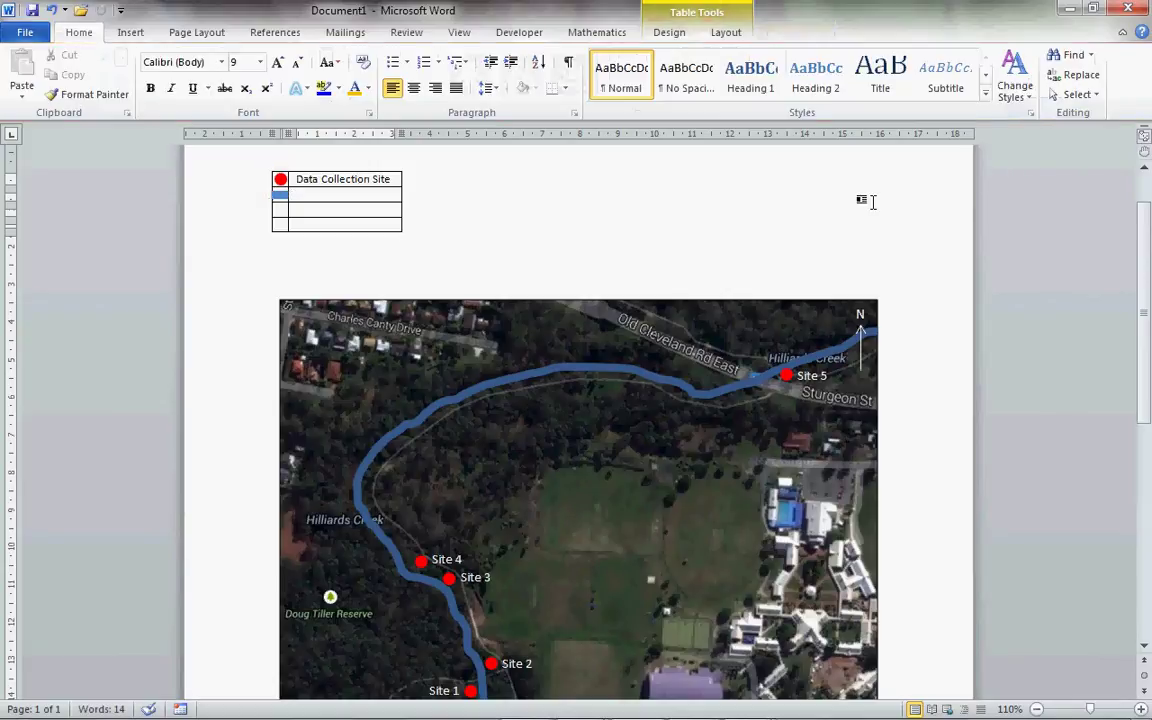
click(309, 196)
text(Gre)
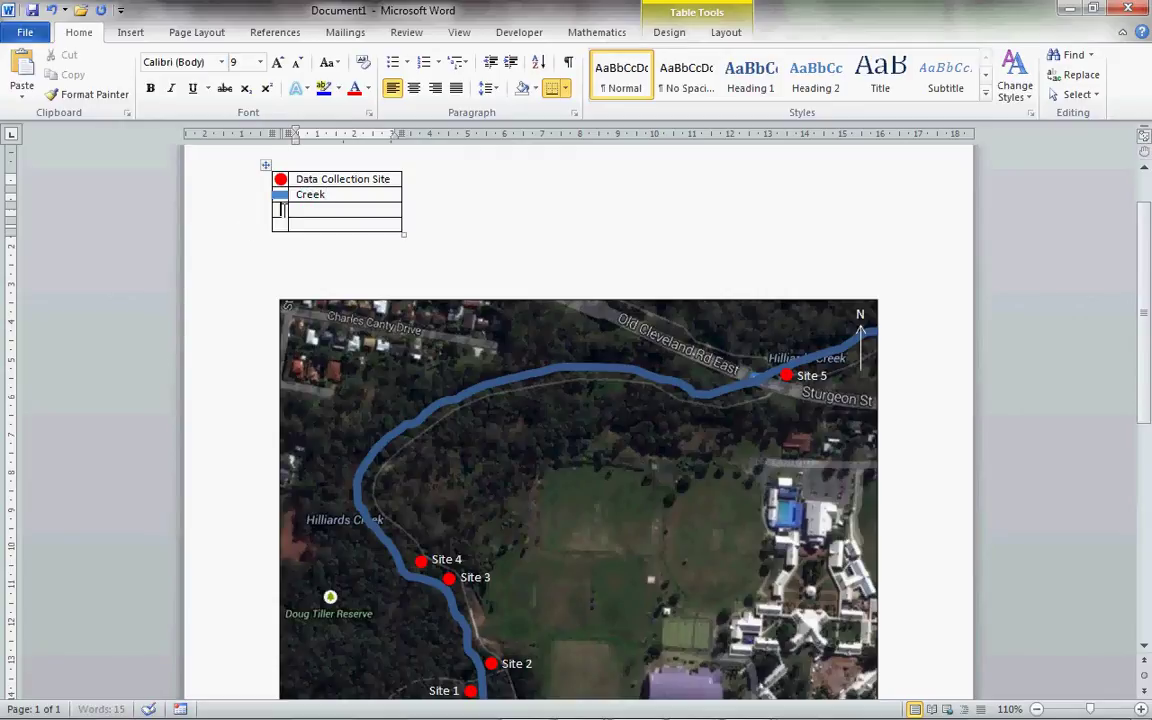
Draw a short straight line in the legend's third-row first cell.
click(282, 210)
click(131, 36)
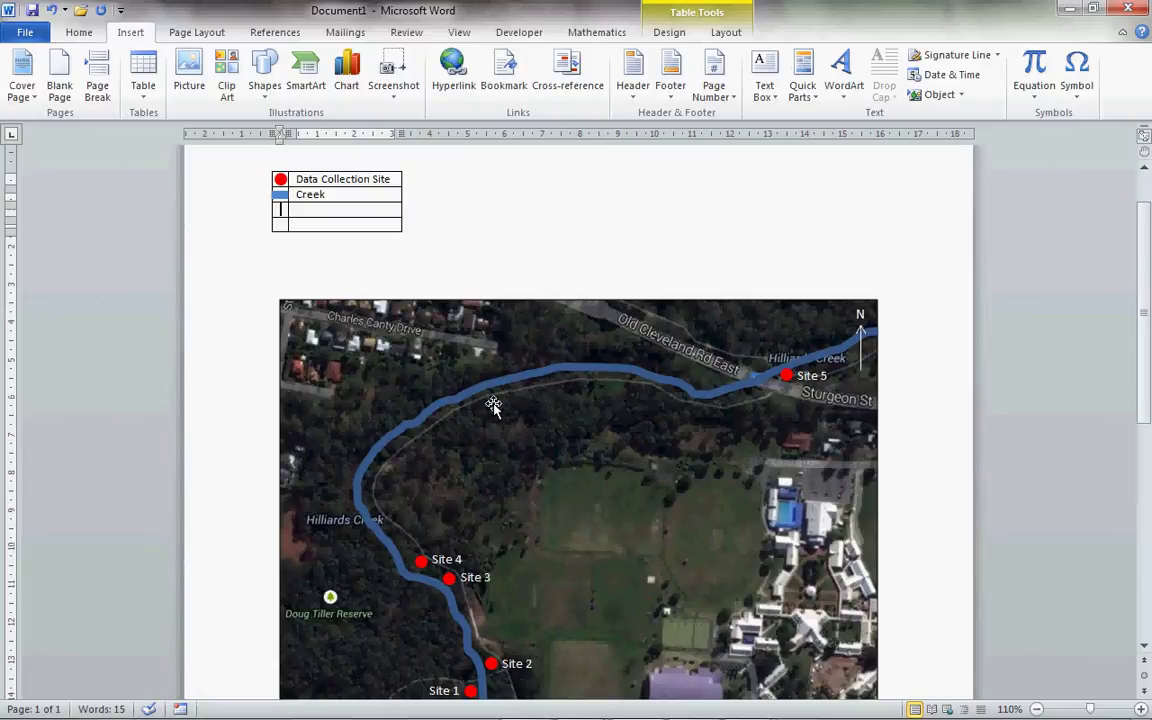
click(265, 70)
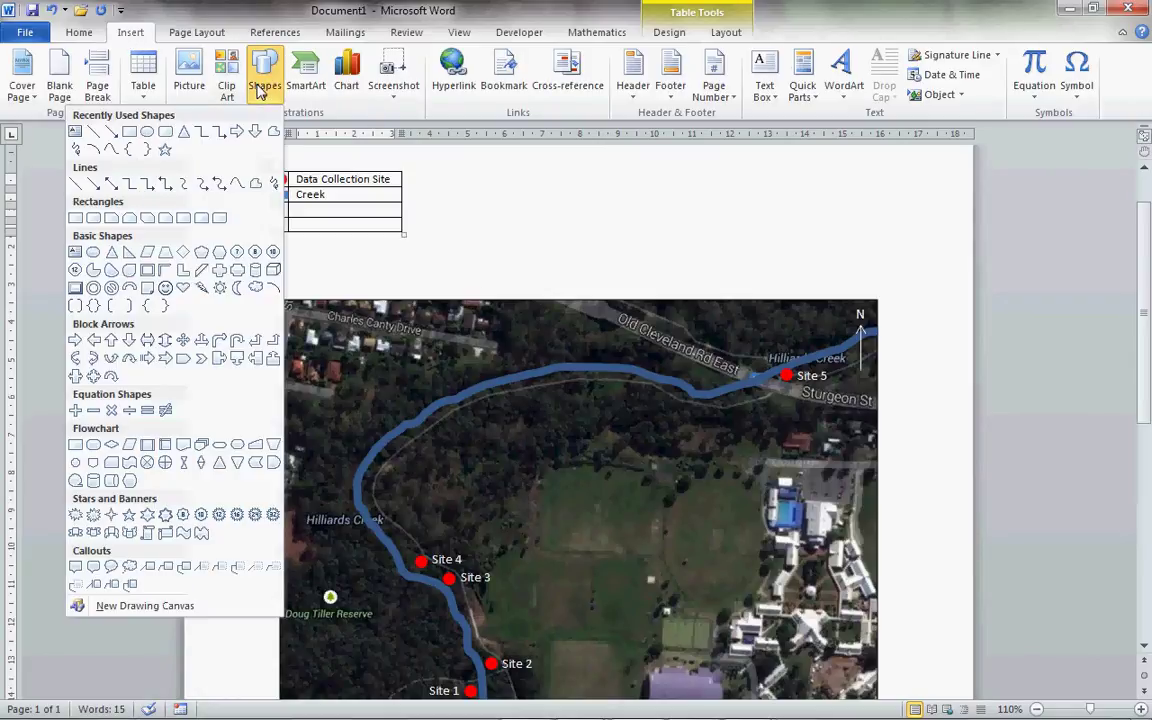
click(93, 131)
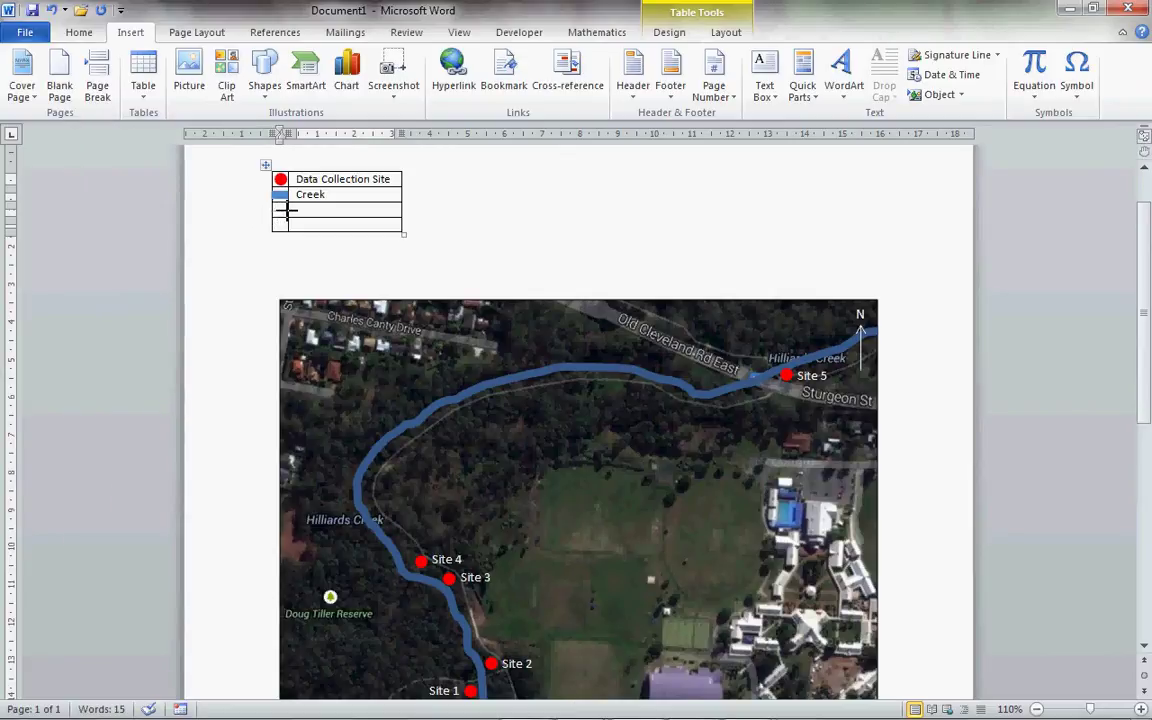
drag(271, 210, 288, 210)
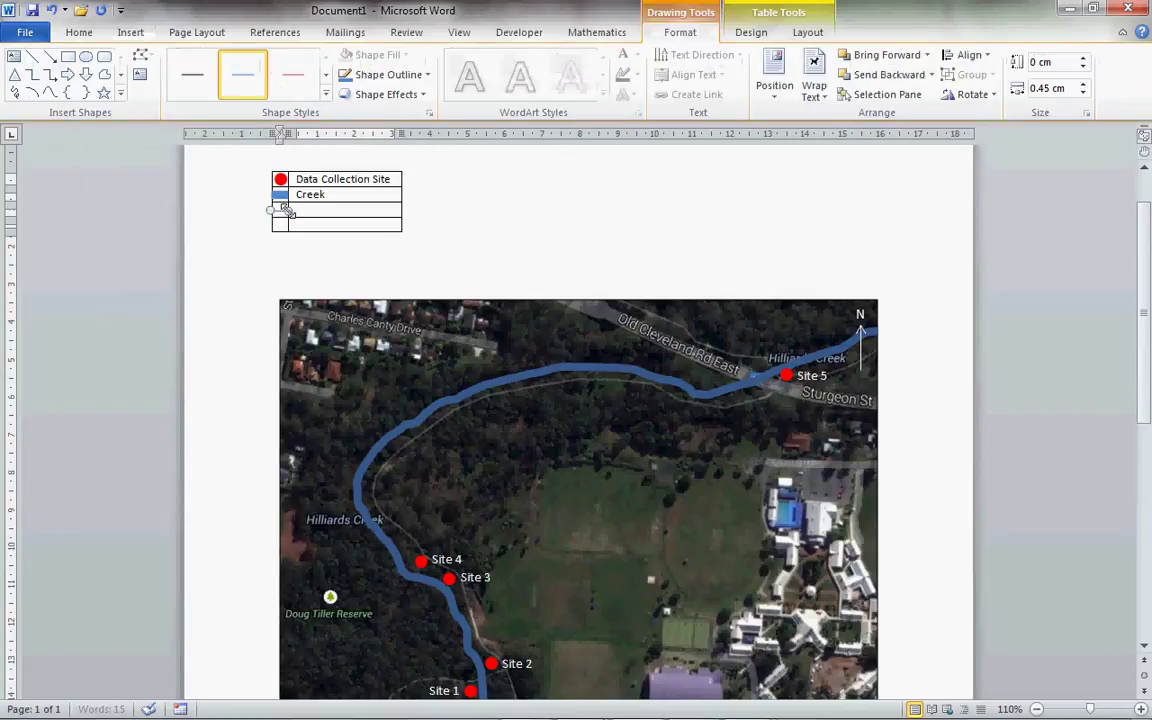
Give the line a pale white-grey outline with 1½ pt weight.
click(386, 80)
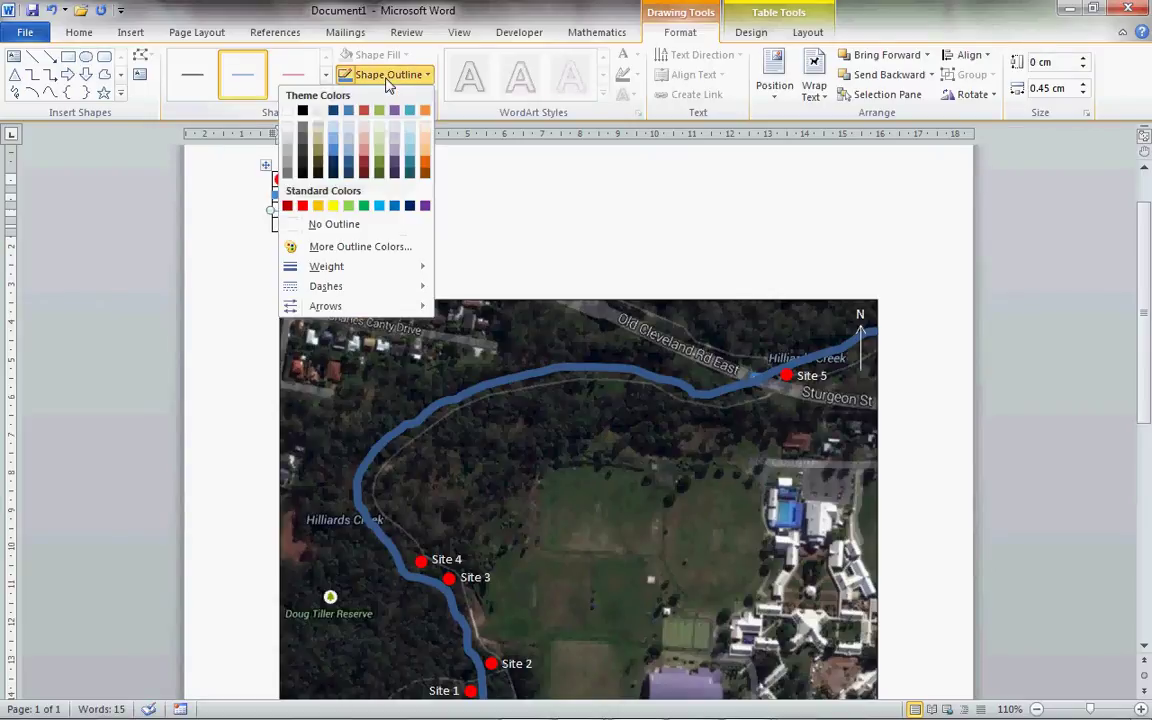
click(286, 147)
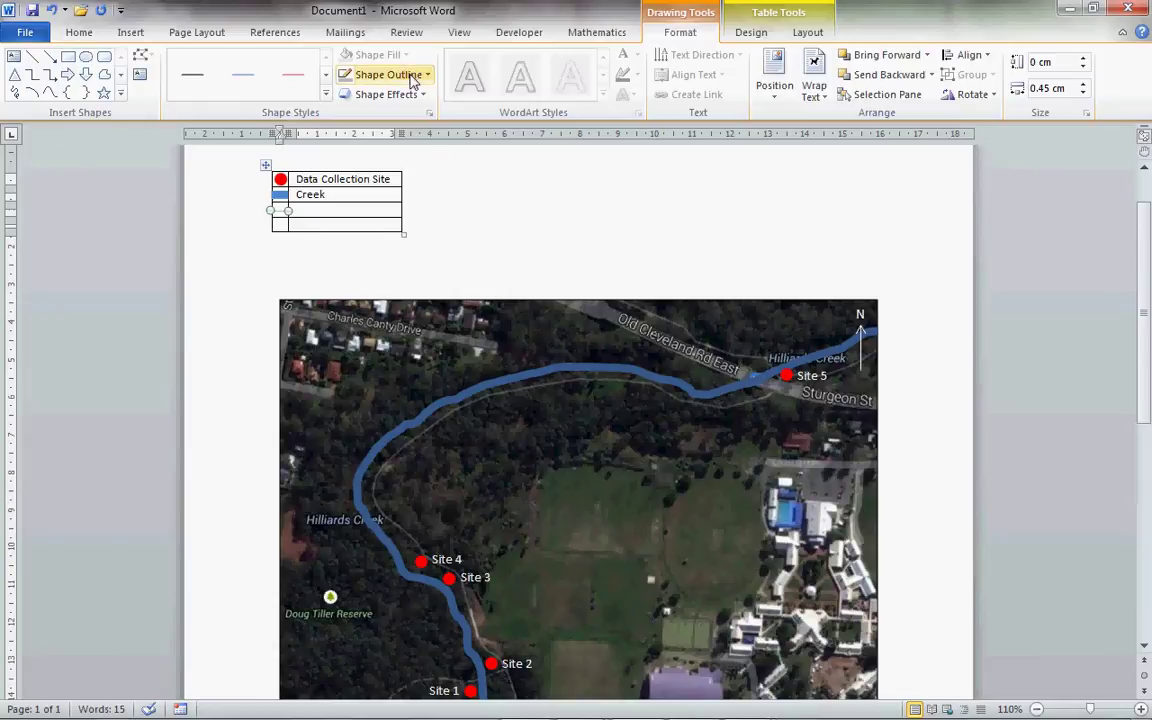
click(378, 74)
mouse_move(330, 266)
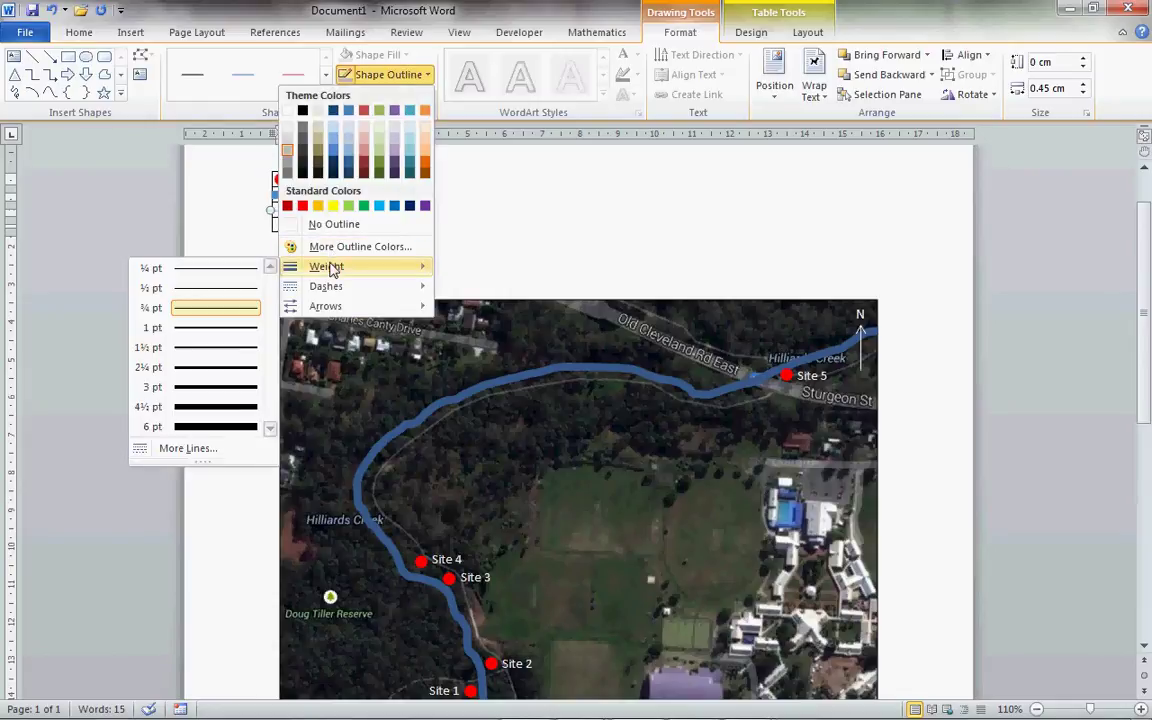
click(242, 347)
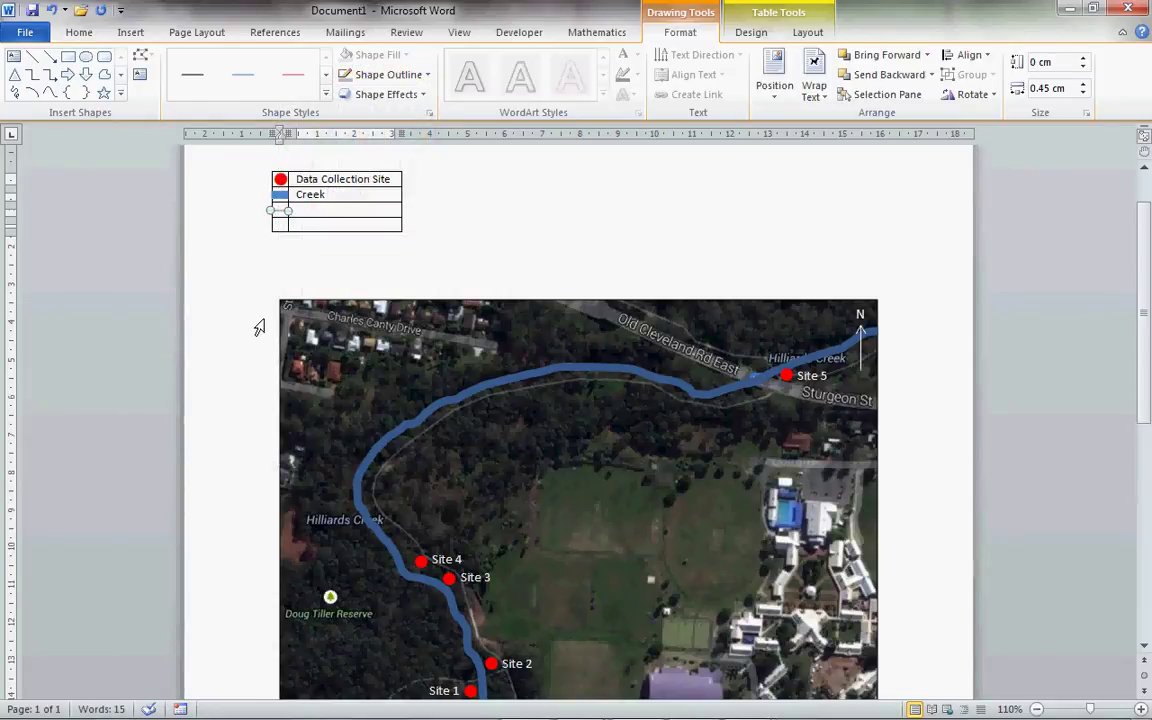
Begin typing 'Footpath' in the third row's label cell beside the pale line.
click(257, 327)
click(459, 219)
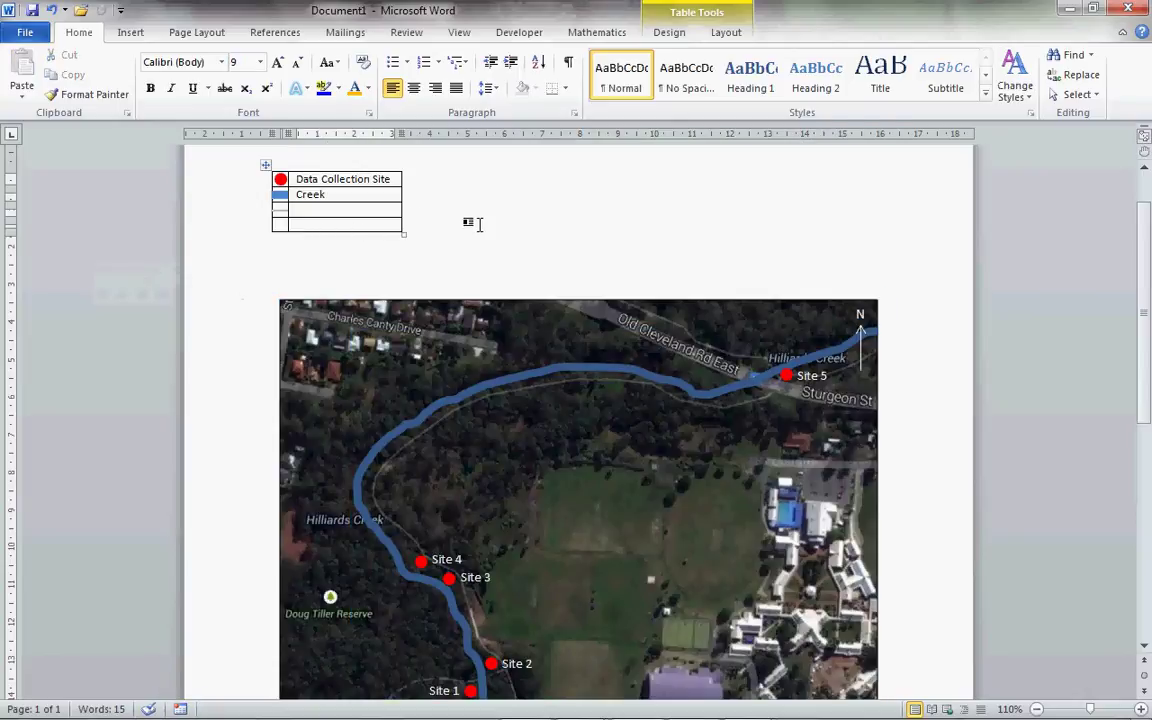
click(285, 211)
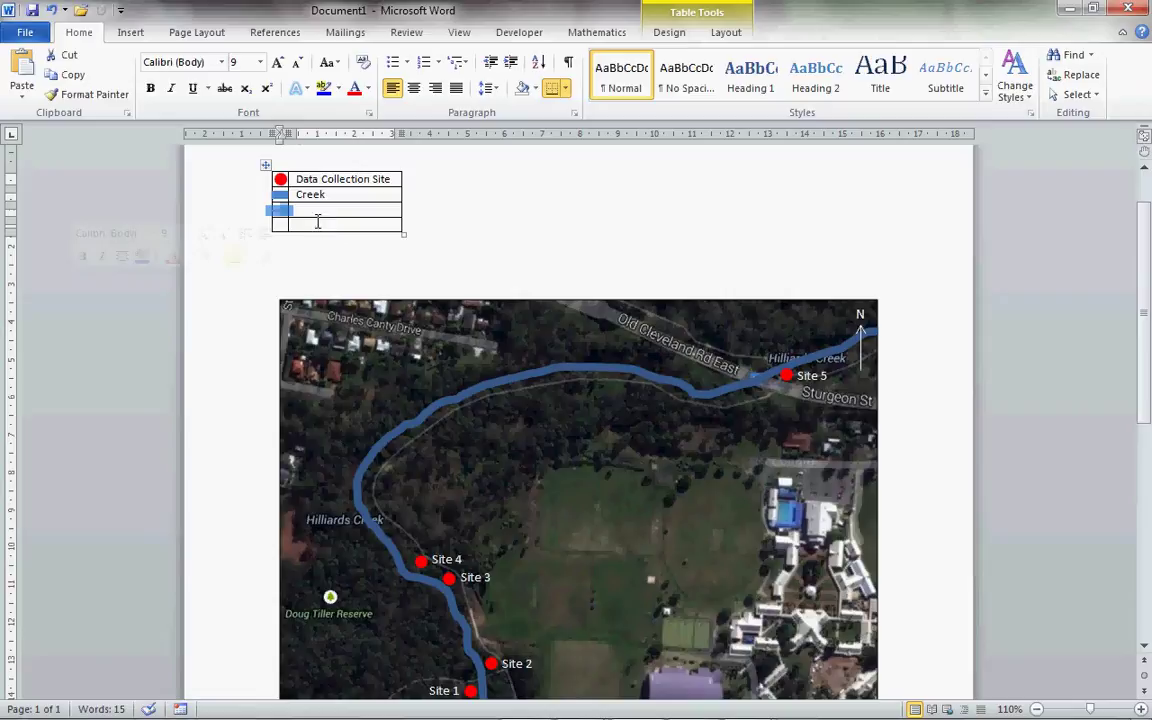
click(280, 211)
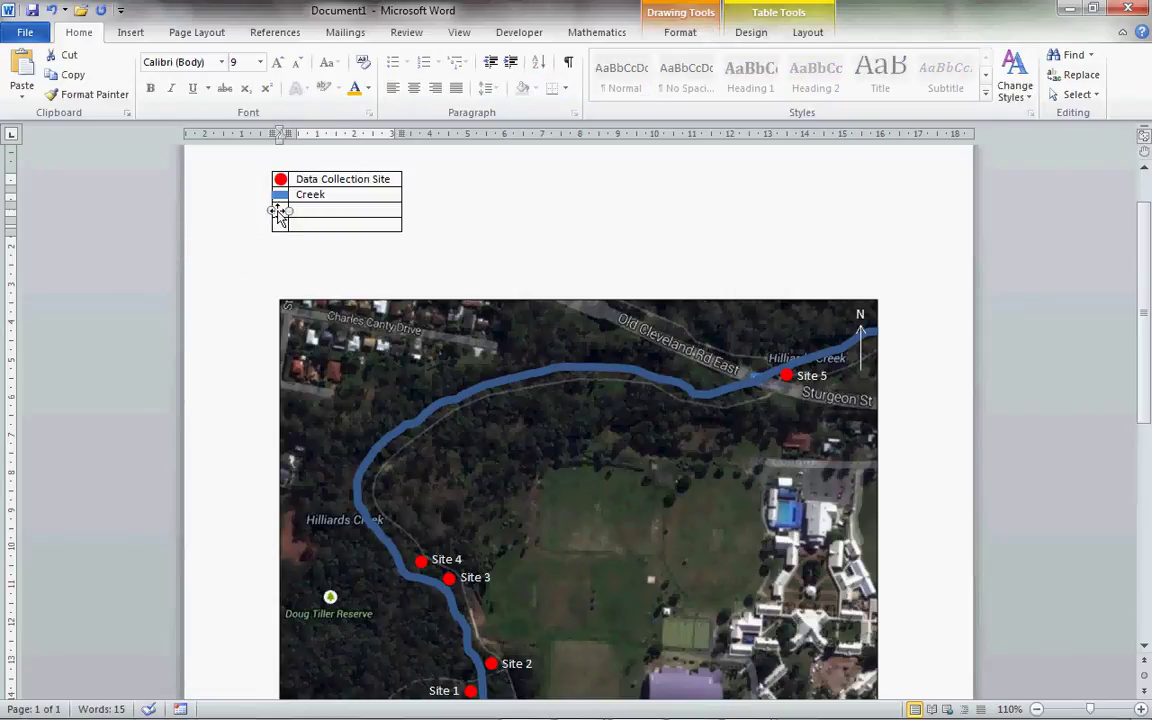
click(290, 224)
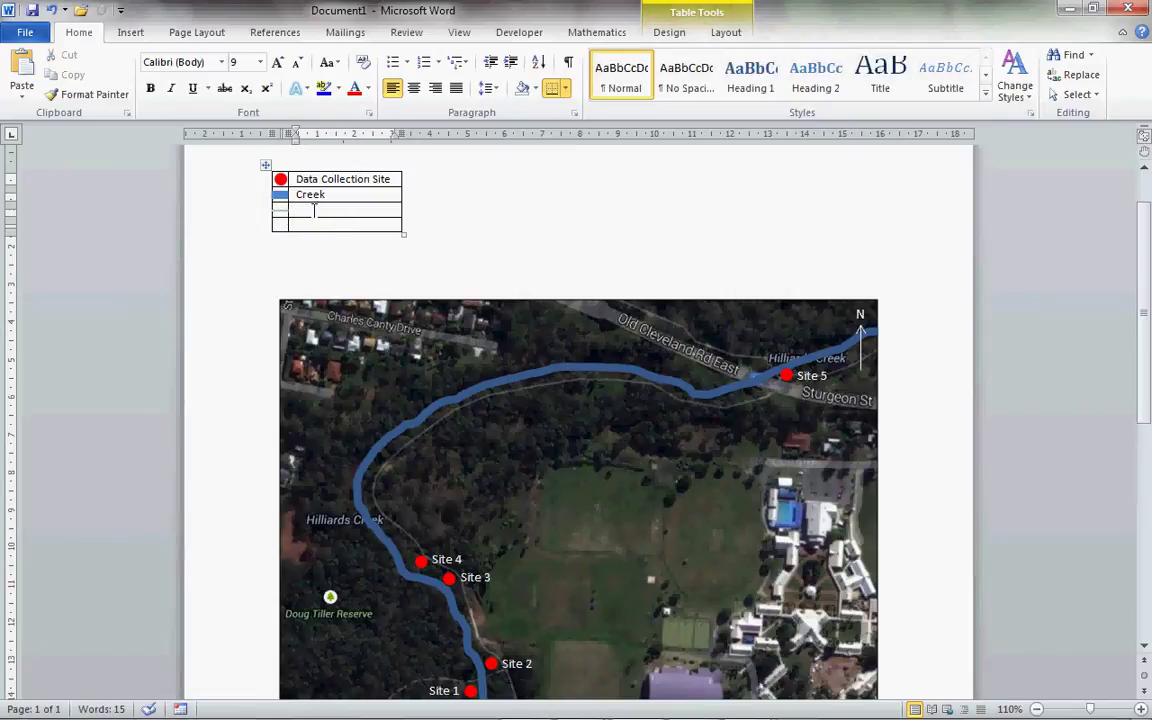
click(314, 210)
text(Footpath)
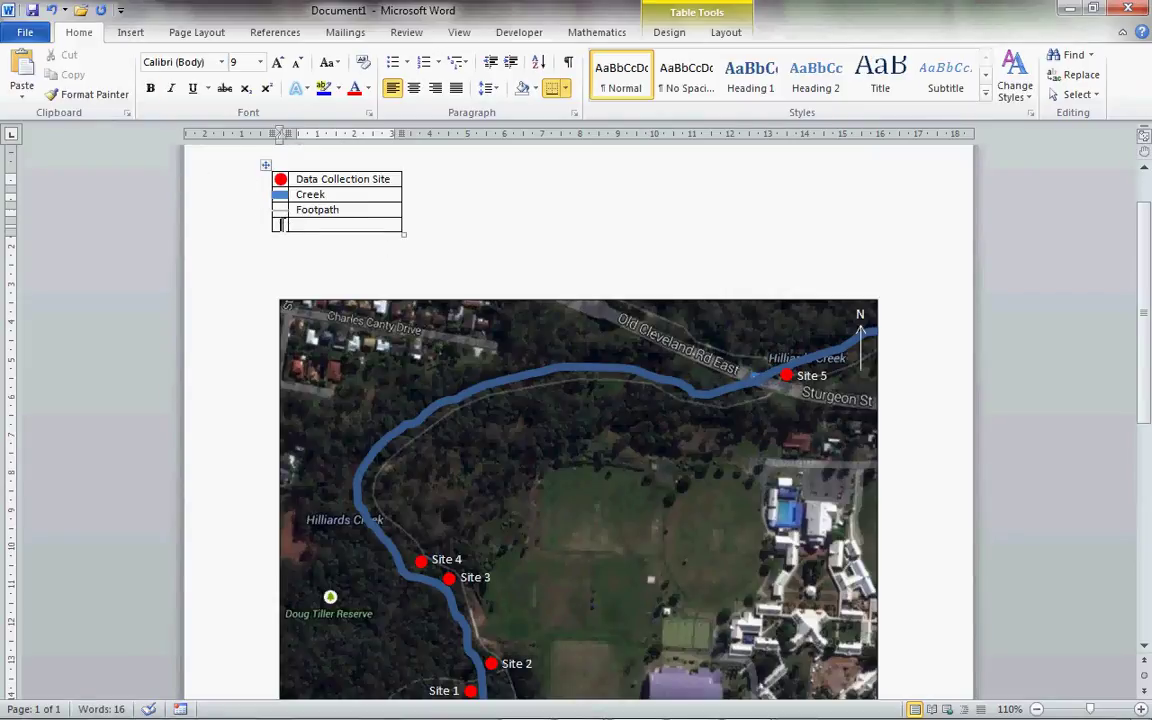
Draw a short line in the legend's last row with a grey 6 pt outline.
click(130, 31)
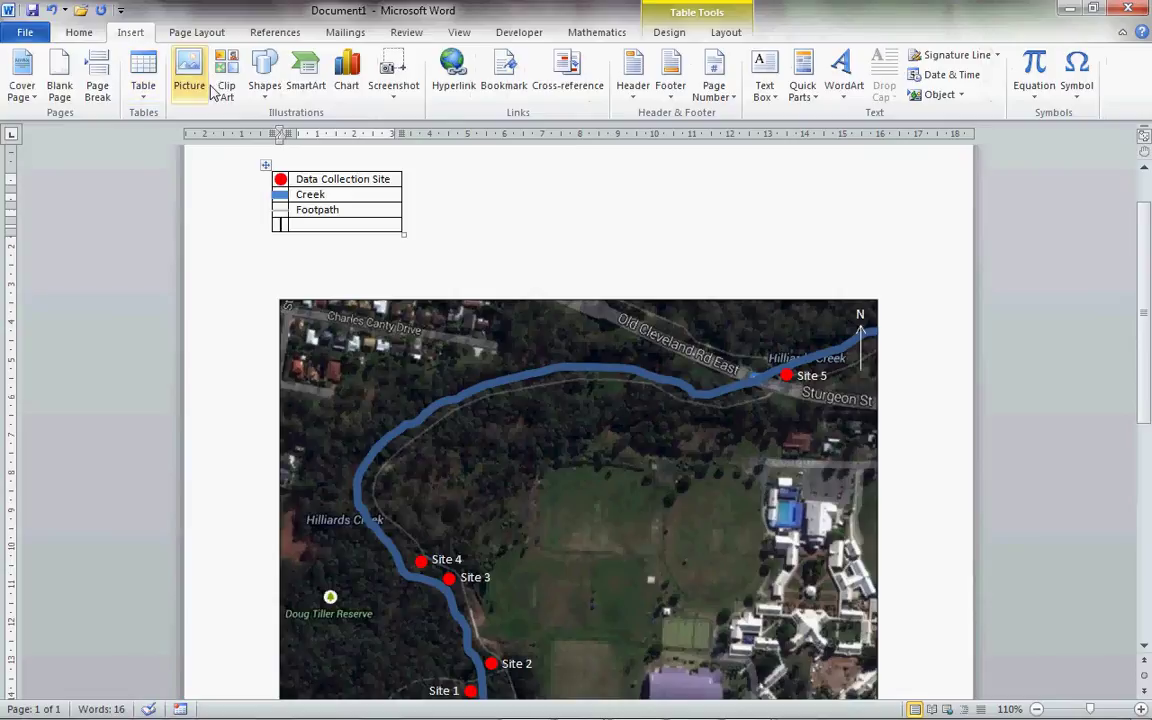
click(265, 75)
click(86, 121)
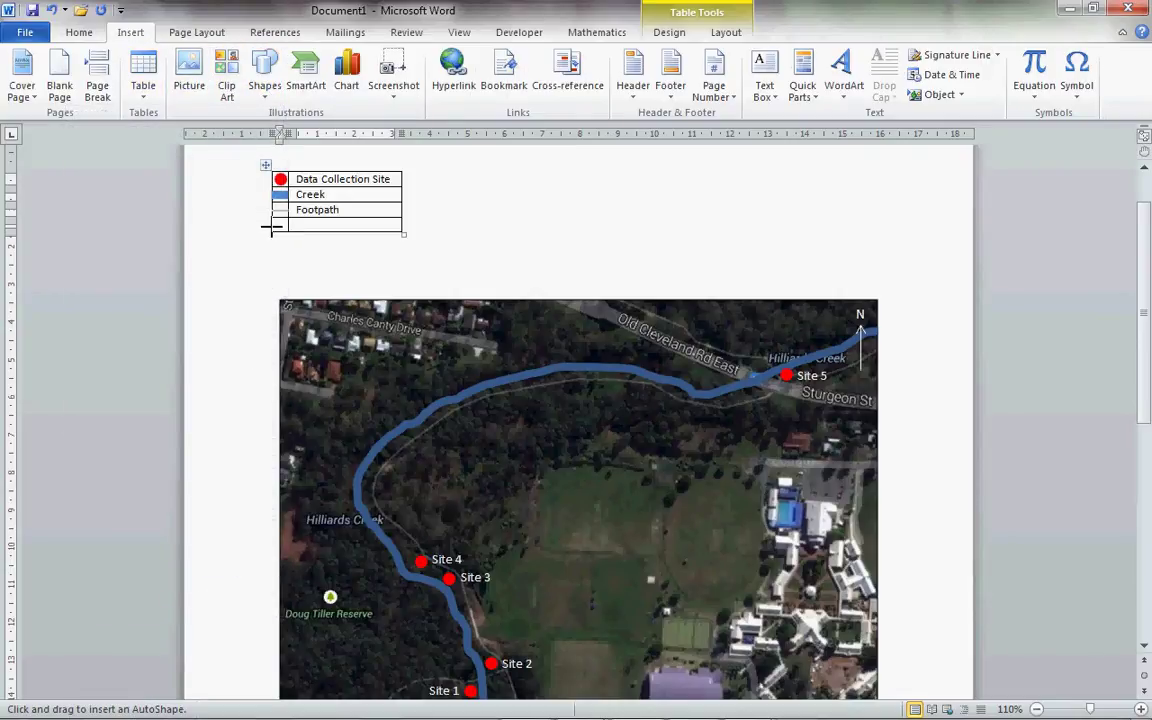
drag(272, 224, 288, 224)
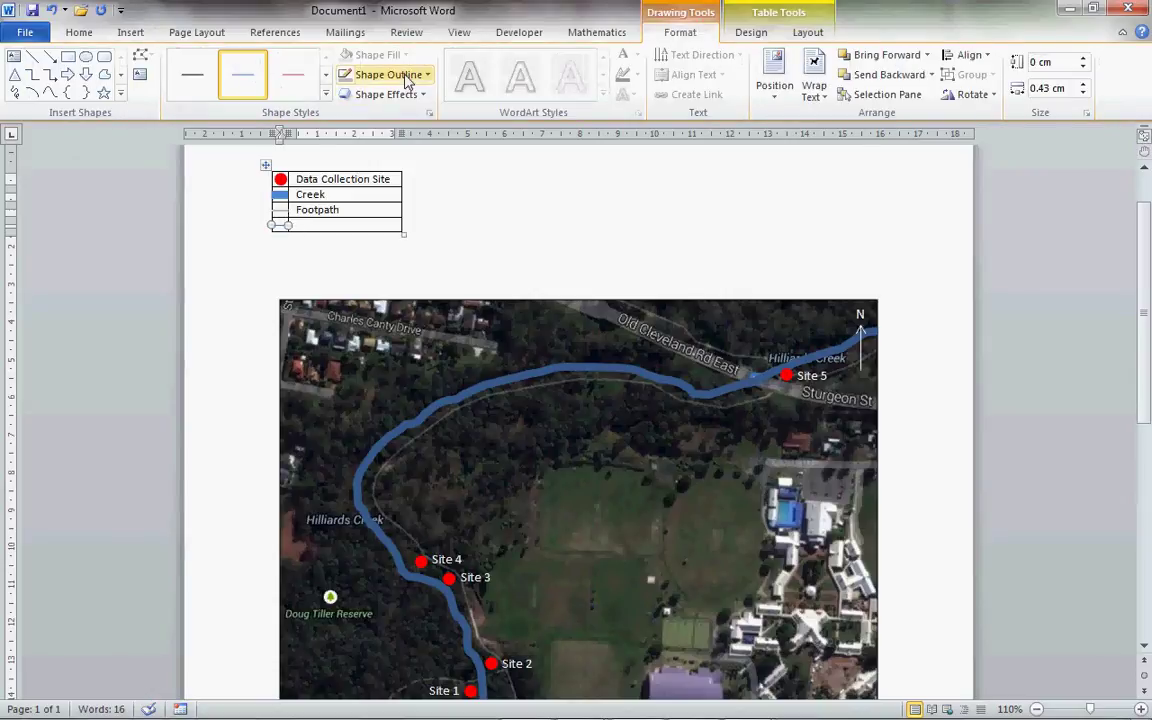
click(405, 78)
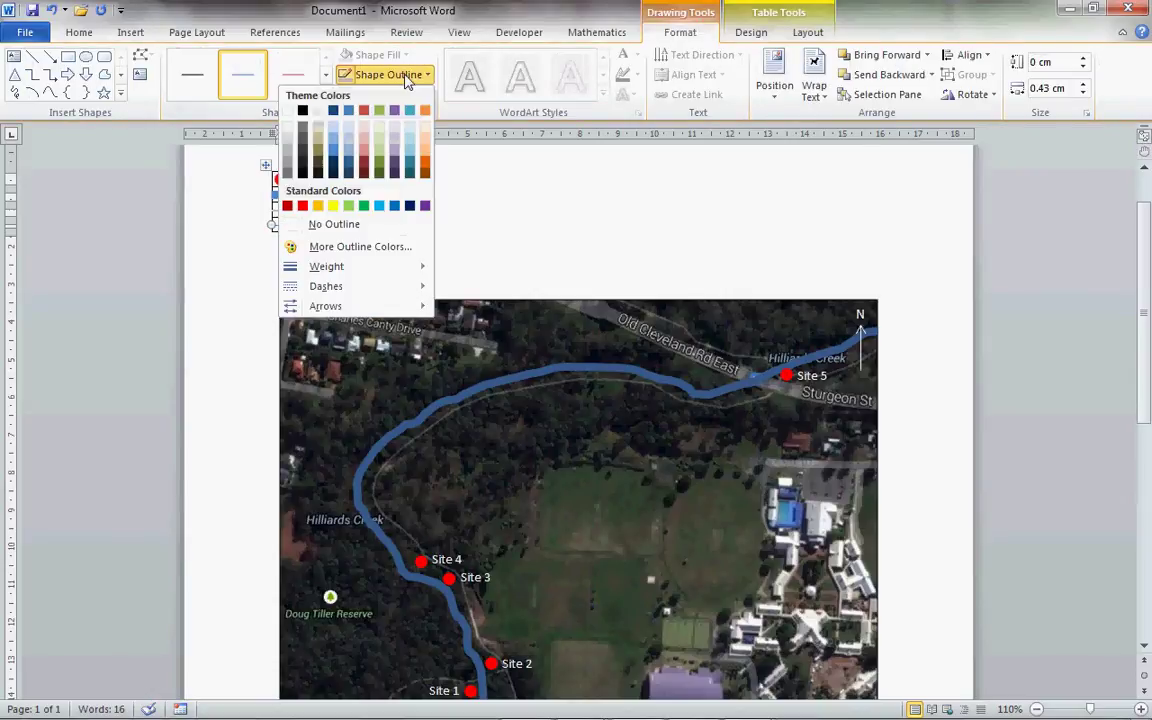
click(289, 155)
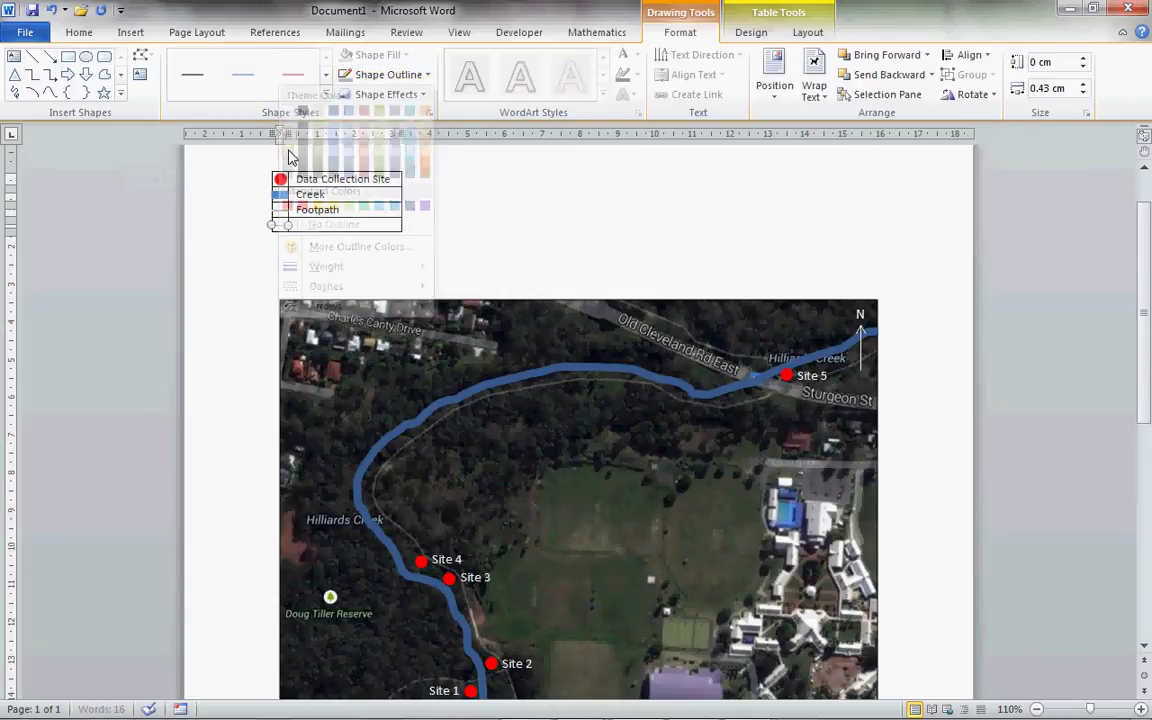
click(390, 74)
mouse_move(318, 268)
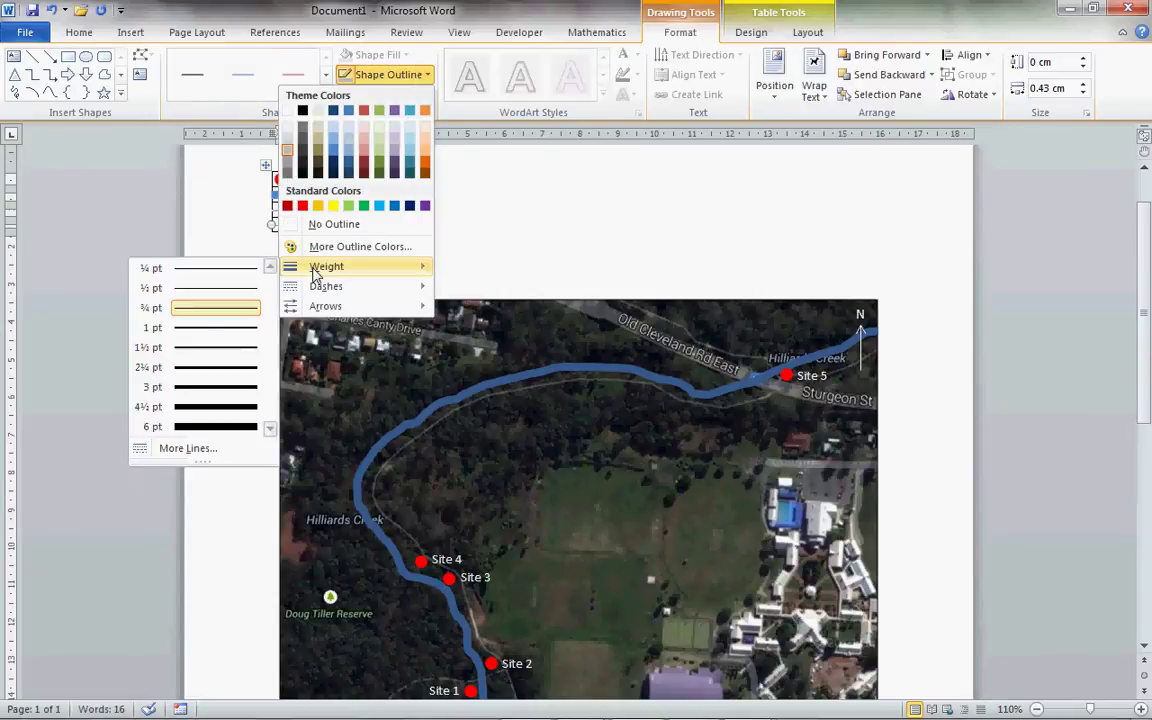
click(195, 427)
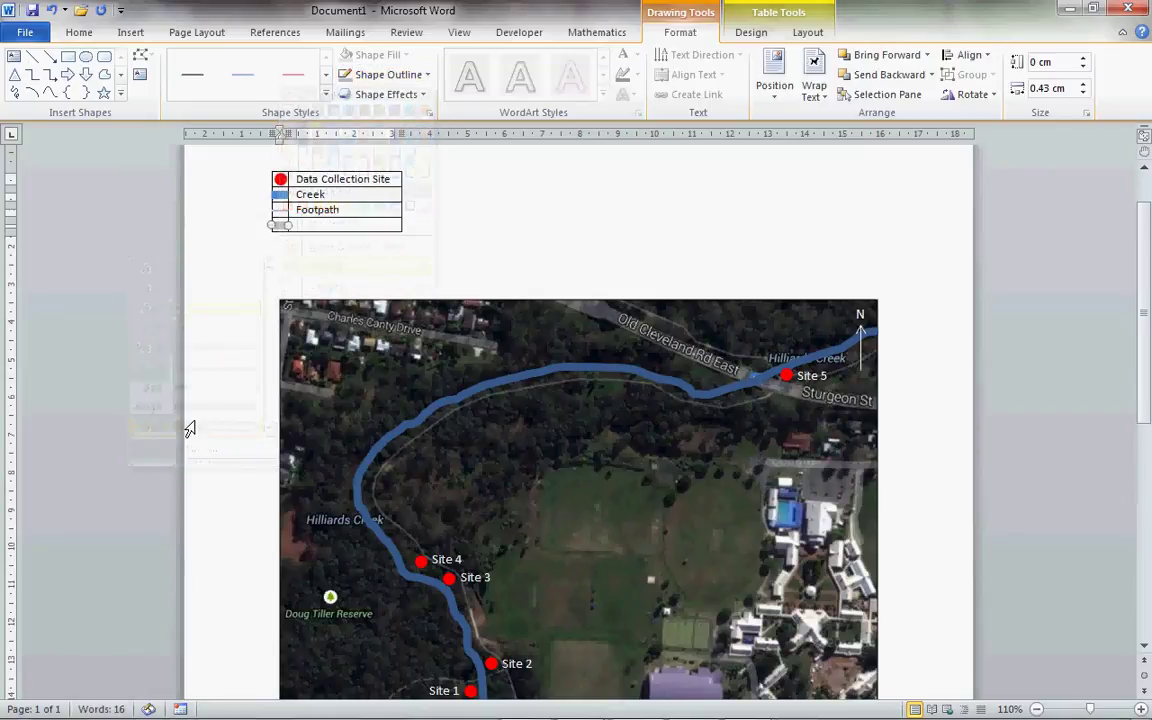
click(412, 255)
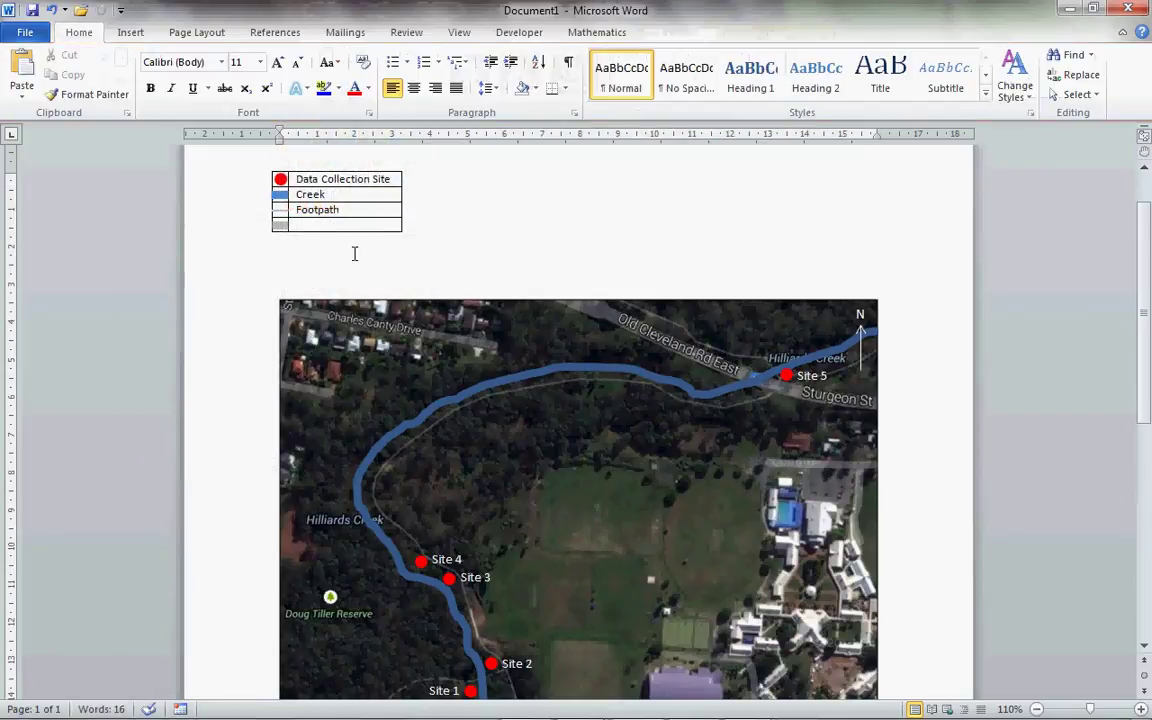
Label the grey line's row 'Street' in the adjacent cell.
click(278, 226)
click(316, 226)
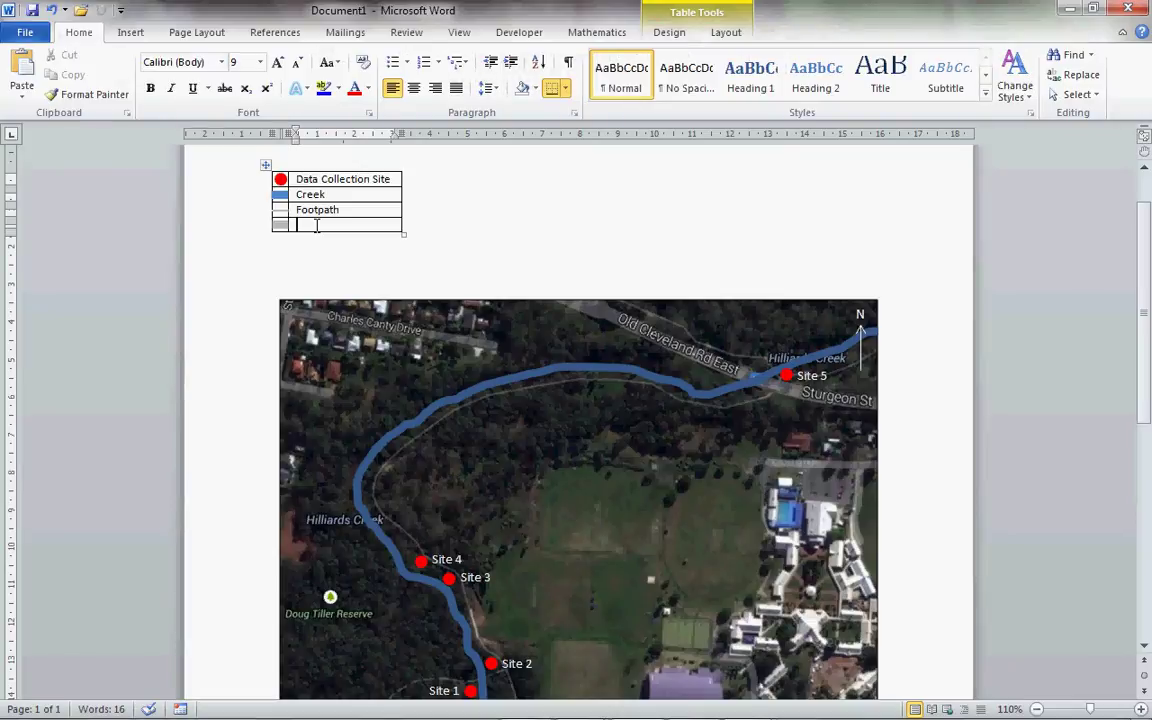
text(Street)
Insert an empty row above the Data Collection Site row of the legend table.
click(267, 166)
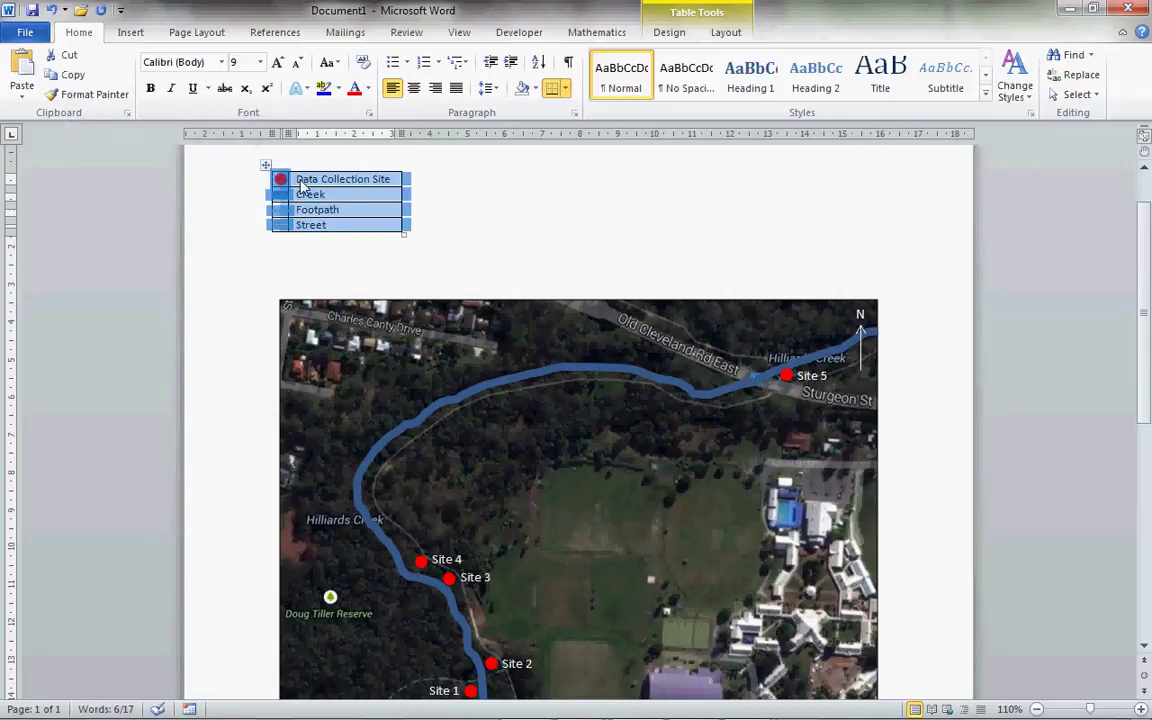
click(298, 180)
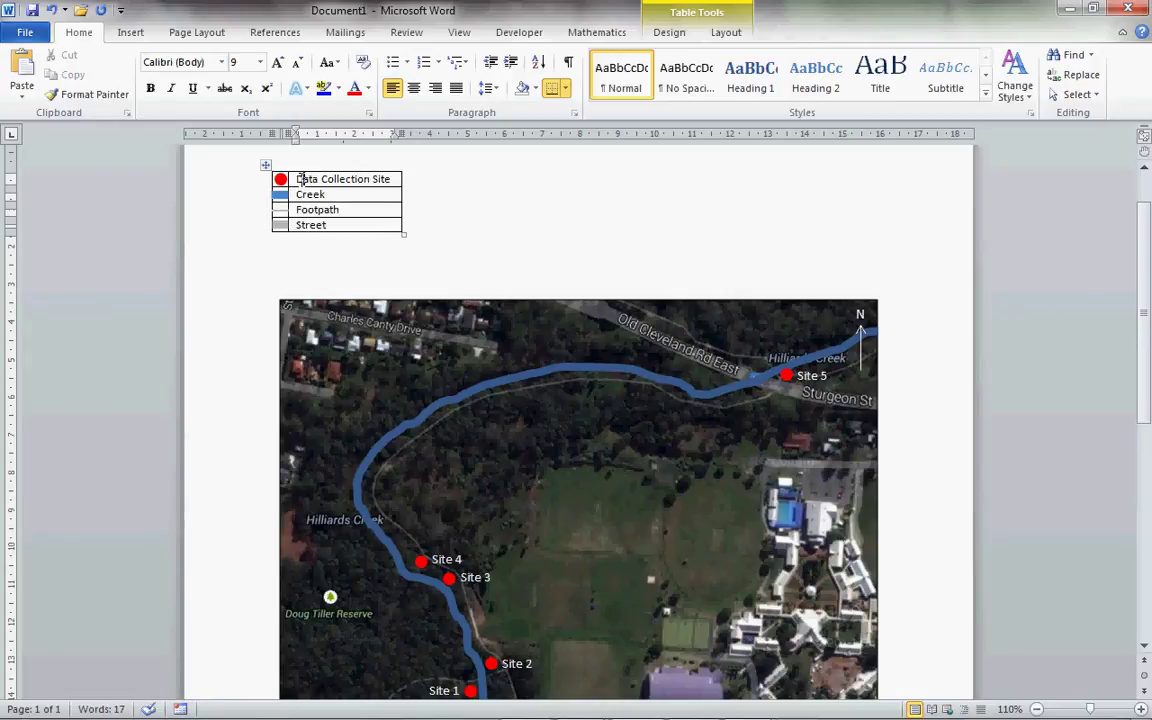
right_click(300, 179)
mouse_move(226, 280)
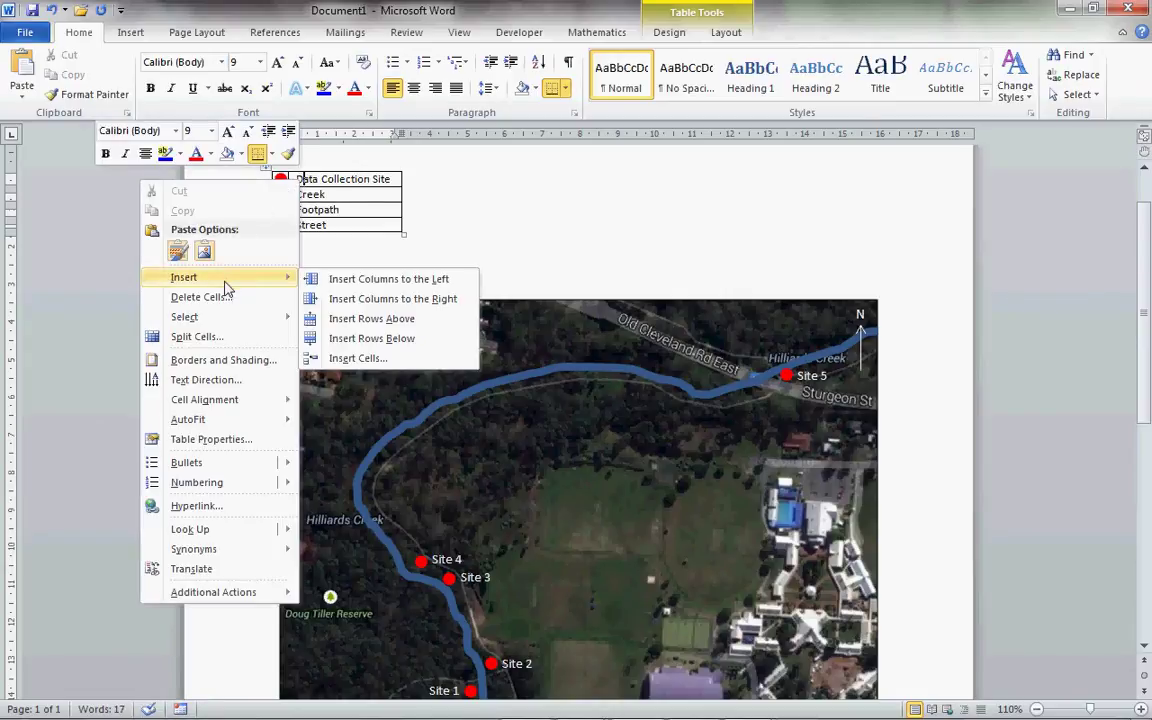
click(346, 319)
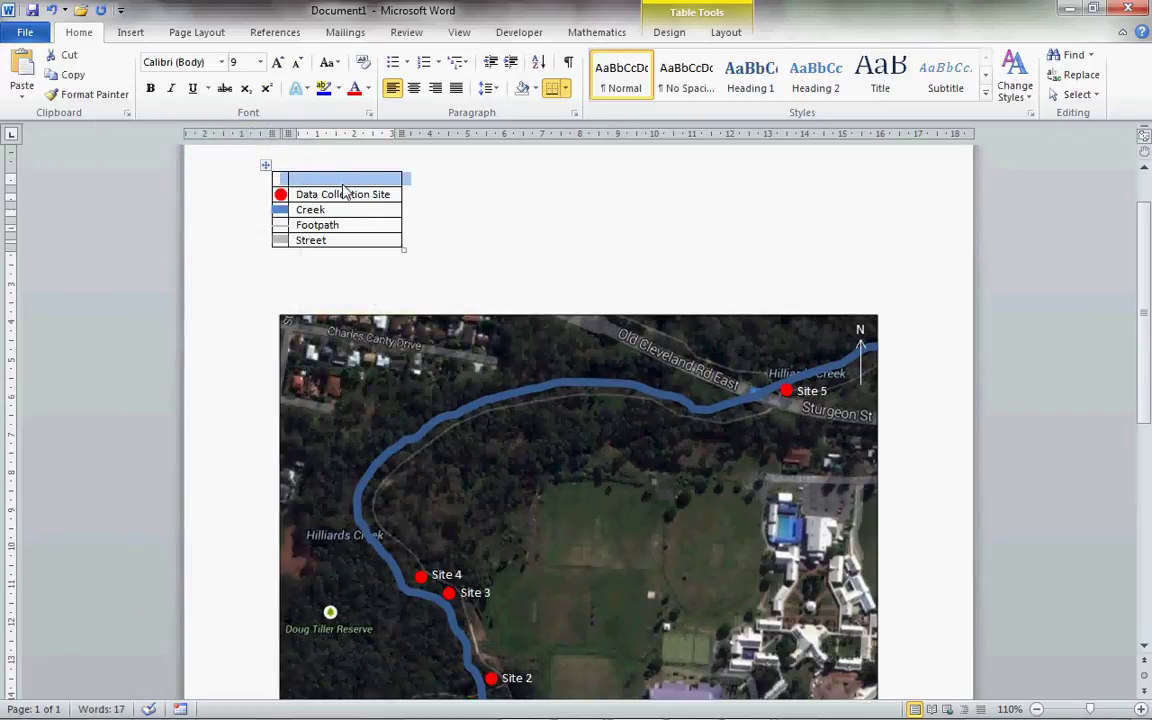
Merge the new top row into one centred cell reading 'Key'.
click(310, 180)
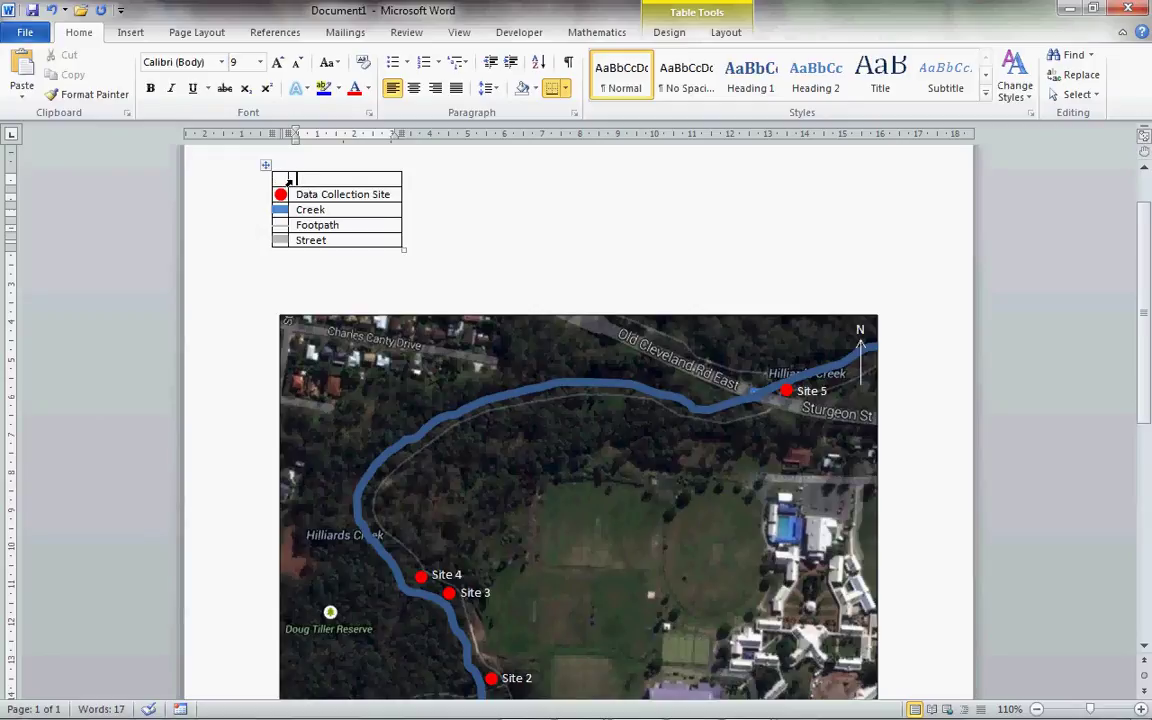
click(291, 180)
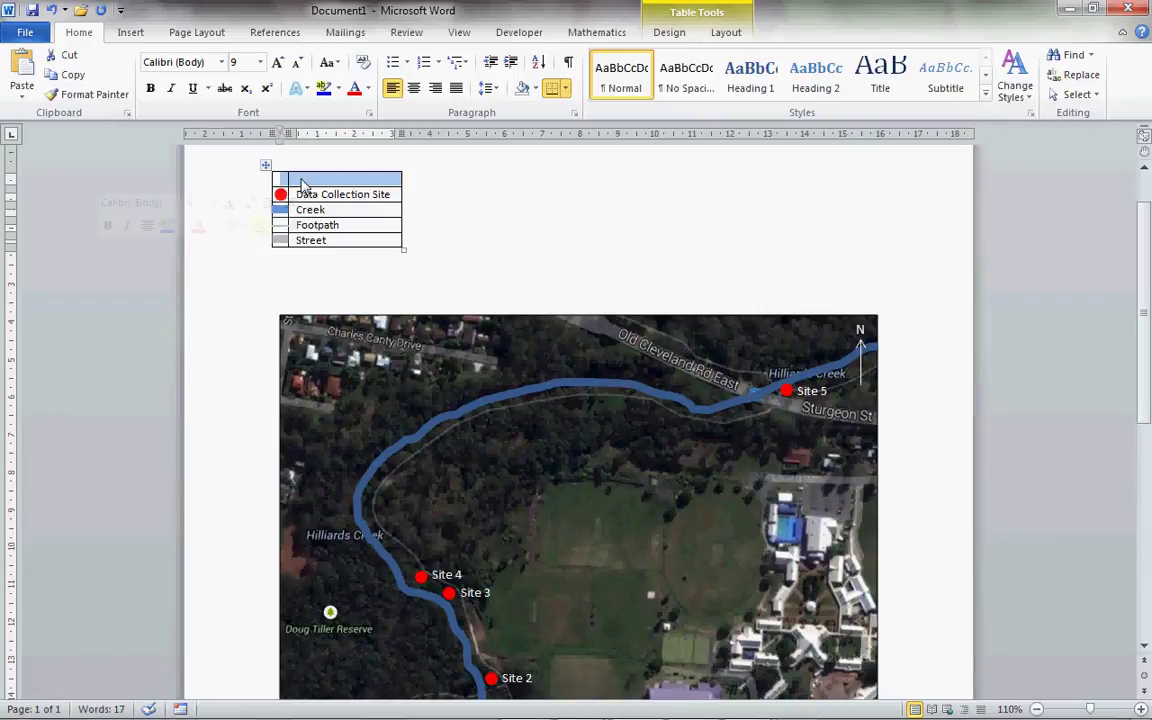
right_click(304, 185)
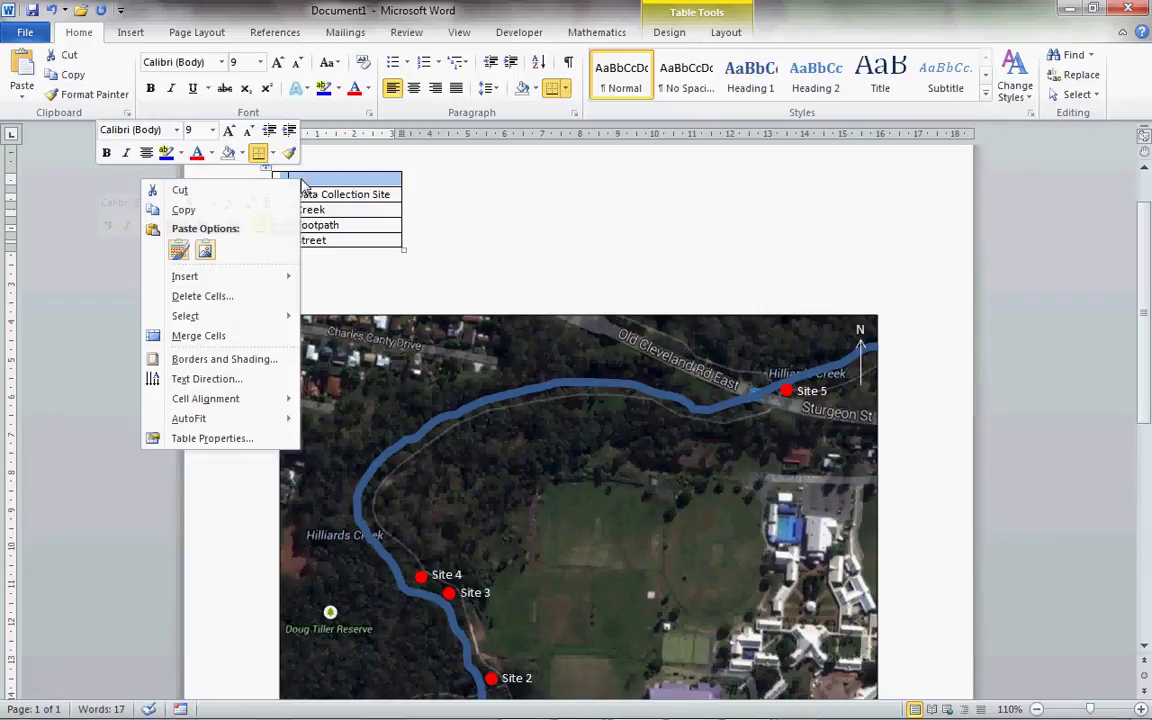
click(208, 336)
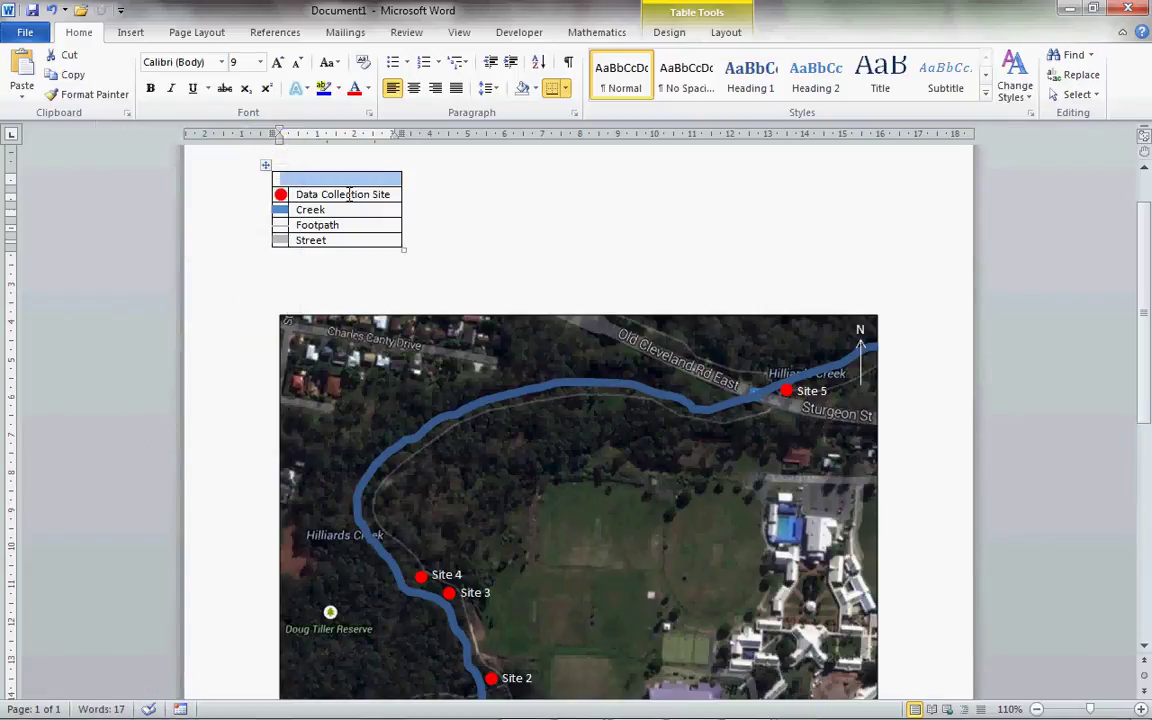
click(414, 88)
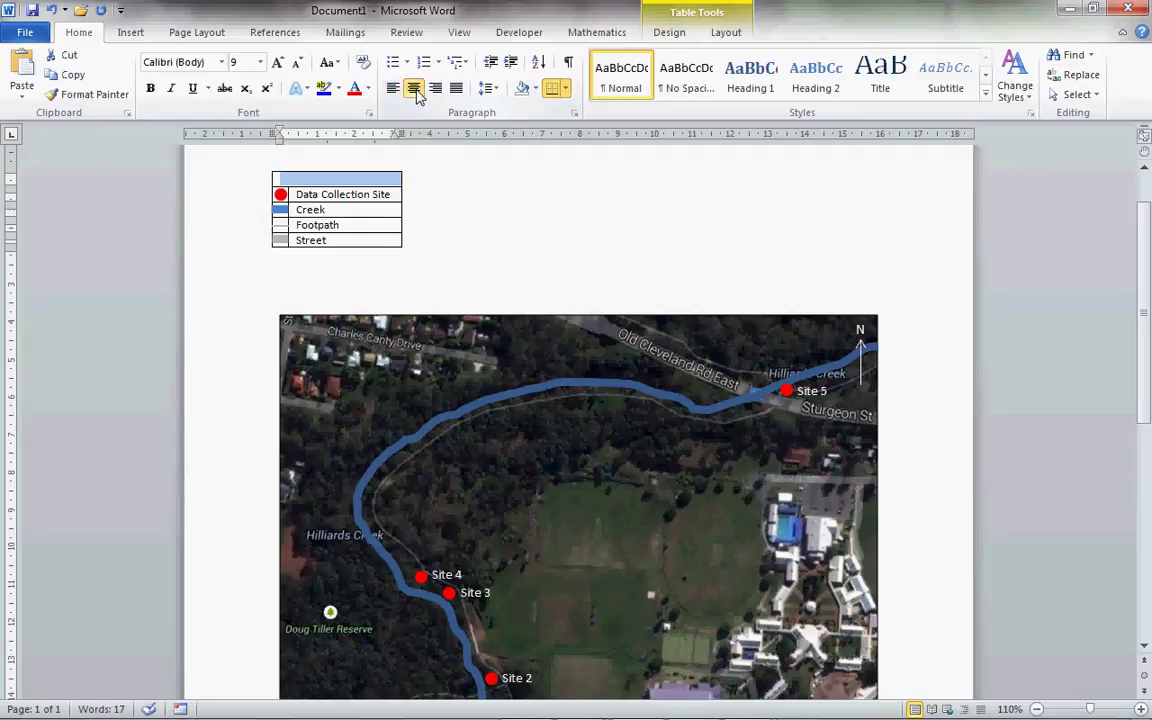
text(Key)
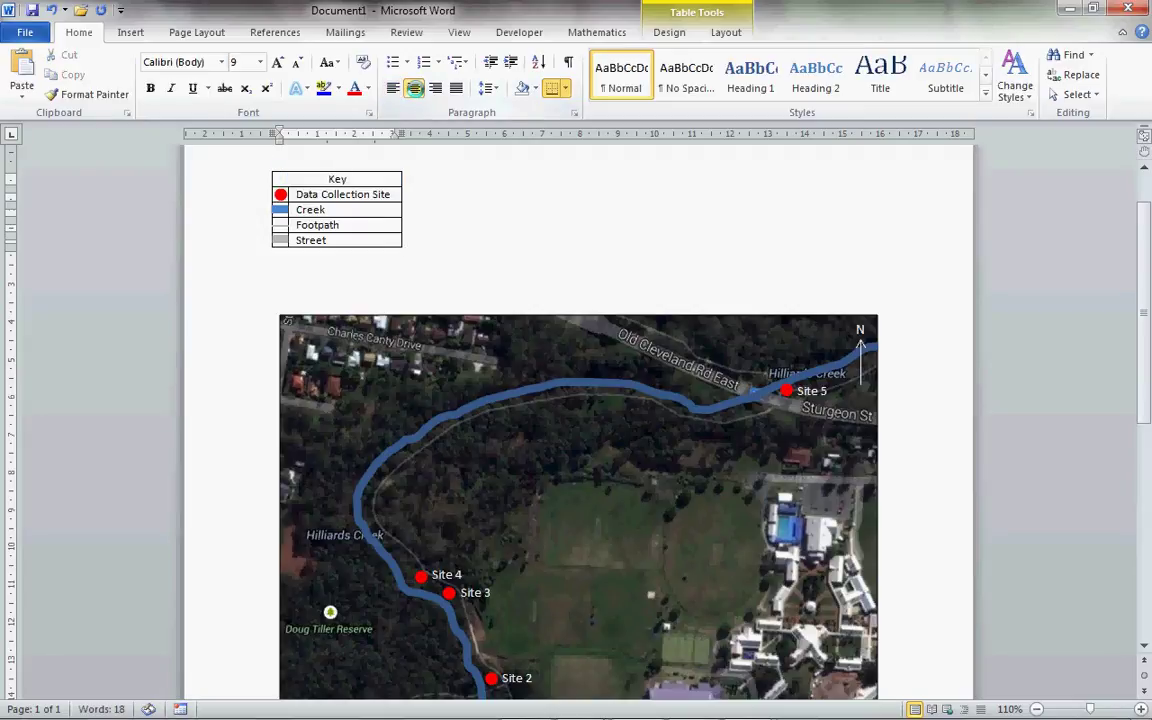
click(554, 239)
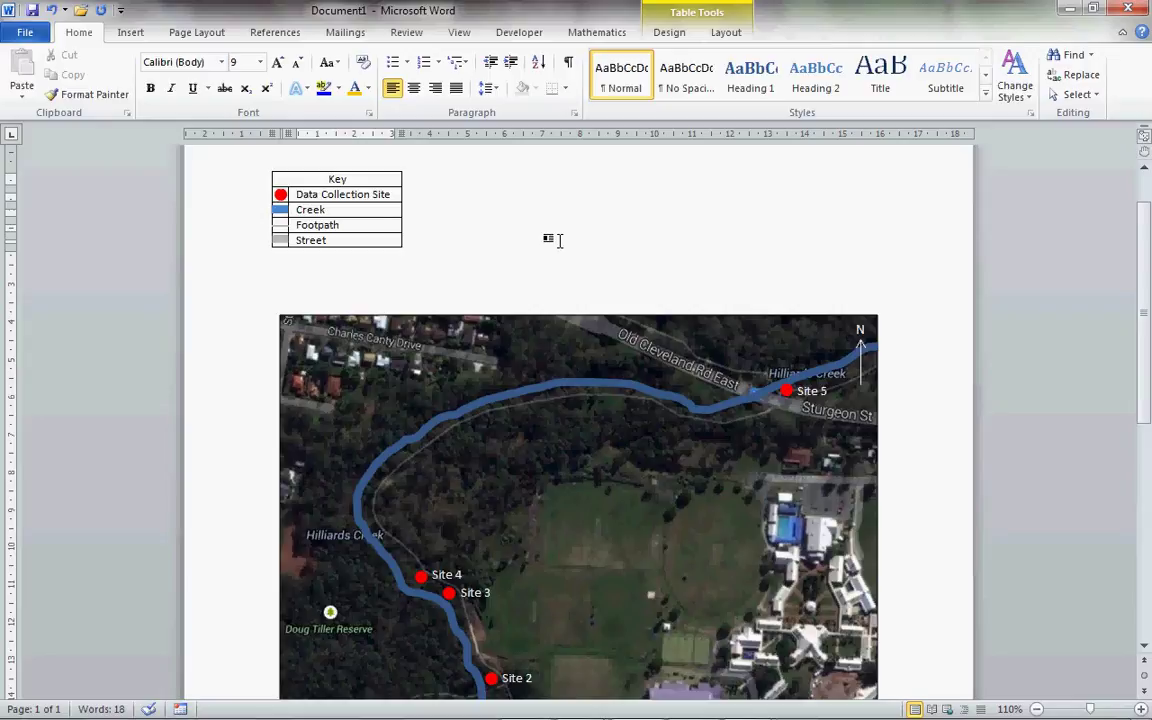
Drag the Key table onto the lower-right part of the satellite map beside Site 2.
click(1145, 647)
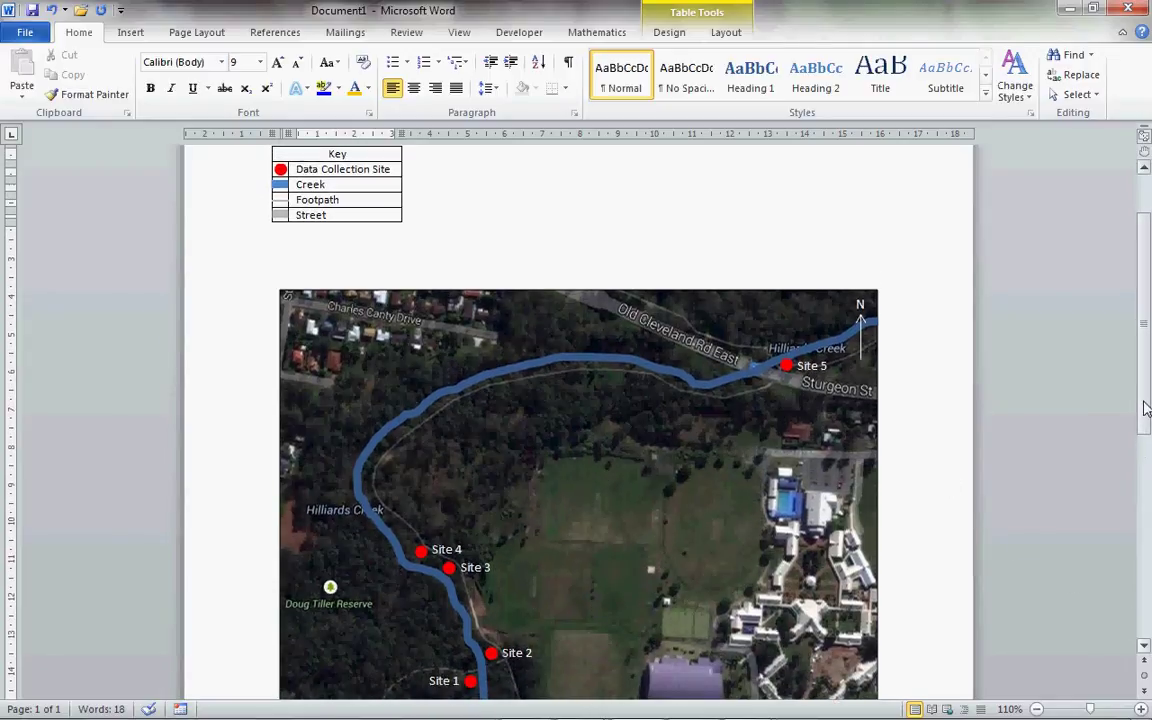
scroll(1146, 408, up, 1)
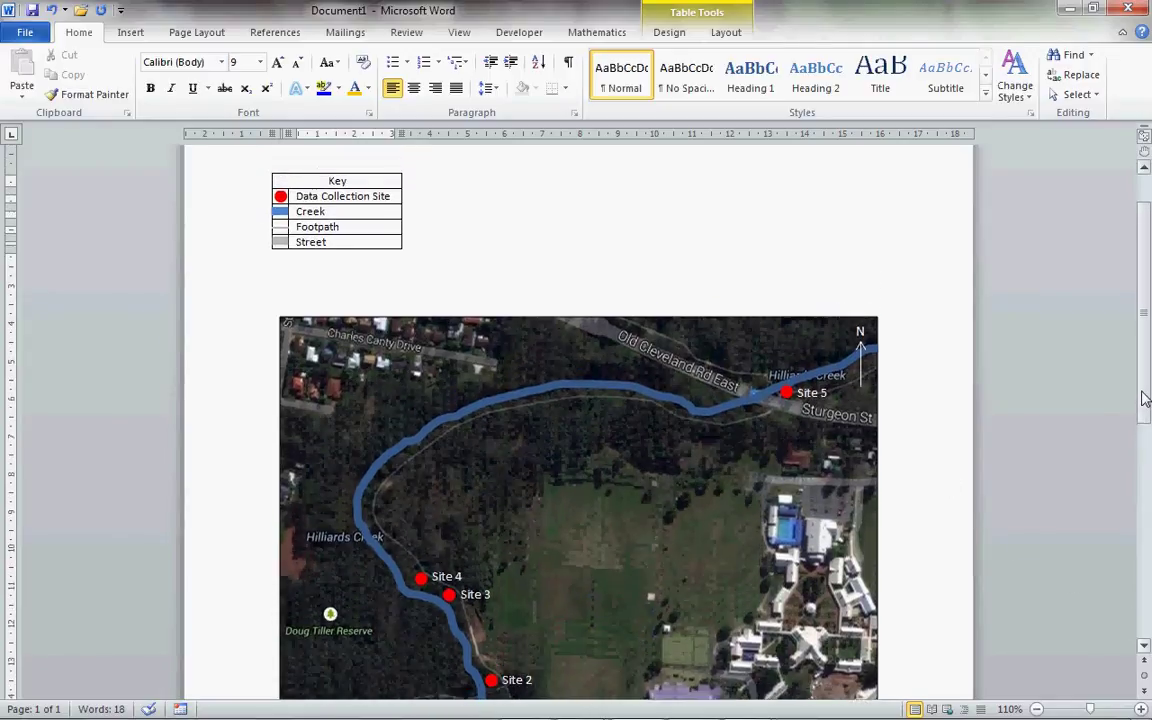
click(264, 167)
drag(264, 167, 671, 581)
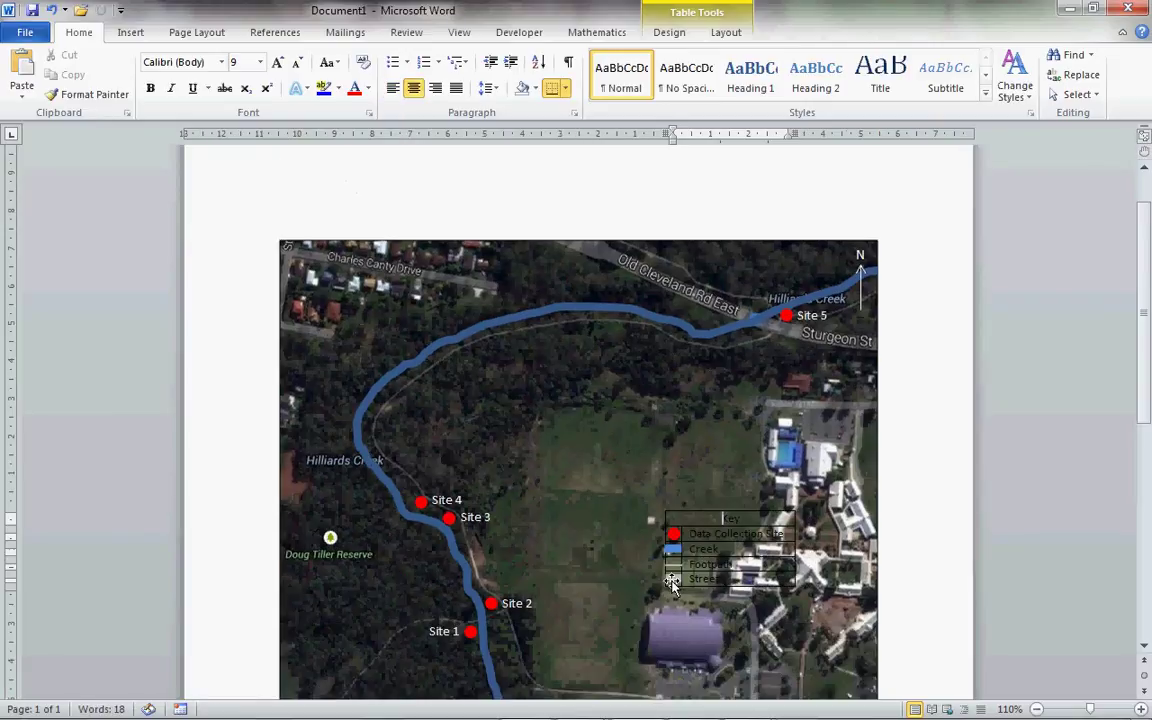
scroll(1030, 585, down, 2)
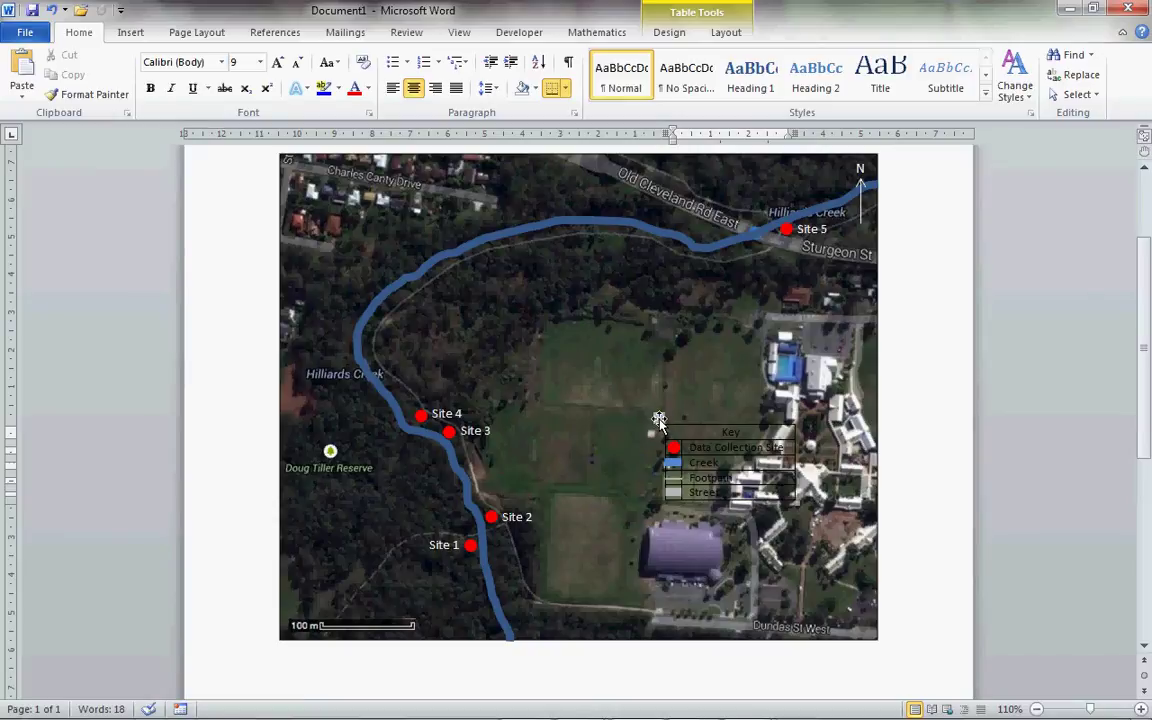
drag(658, 418, 684, 494)
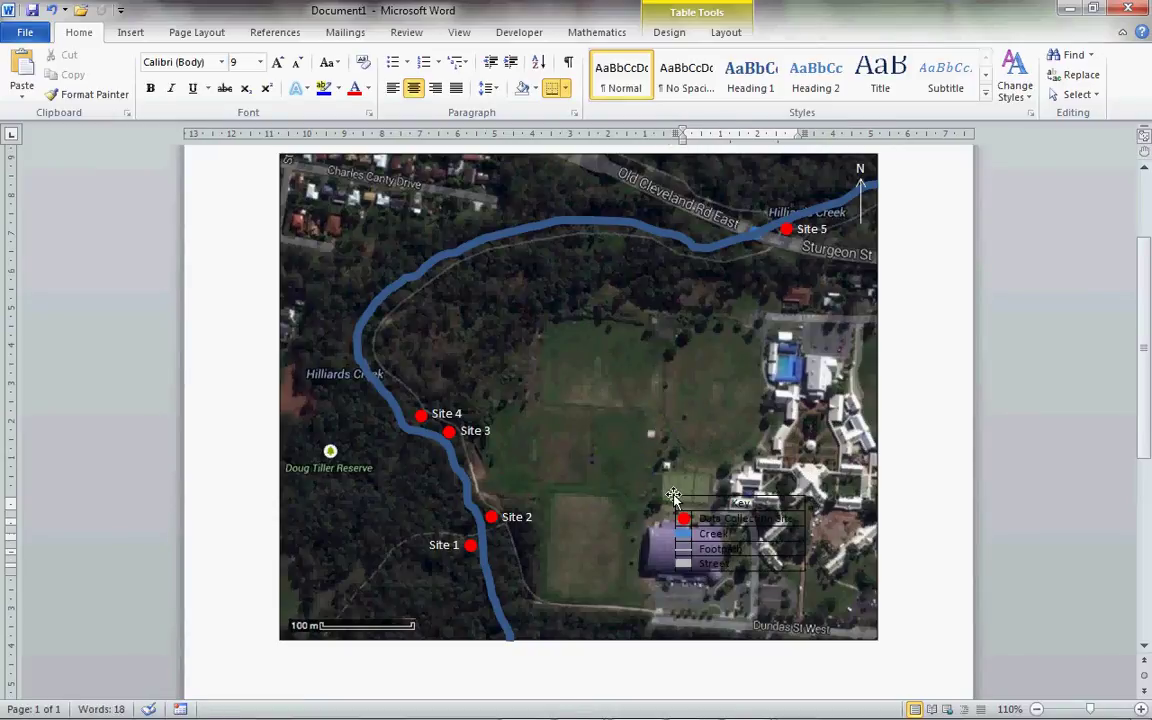
click(670, 485)
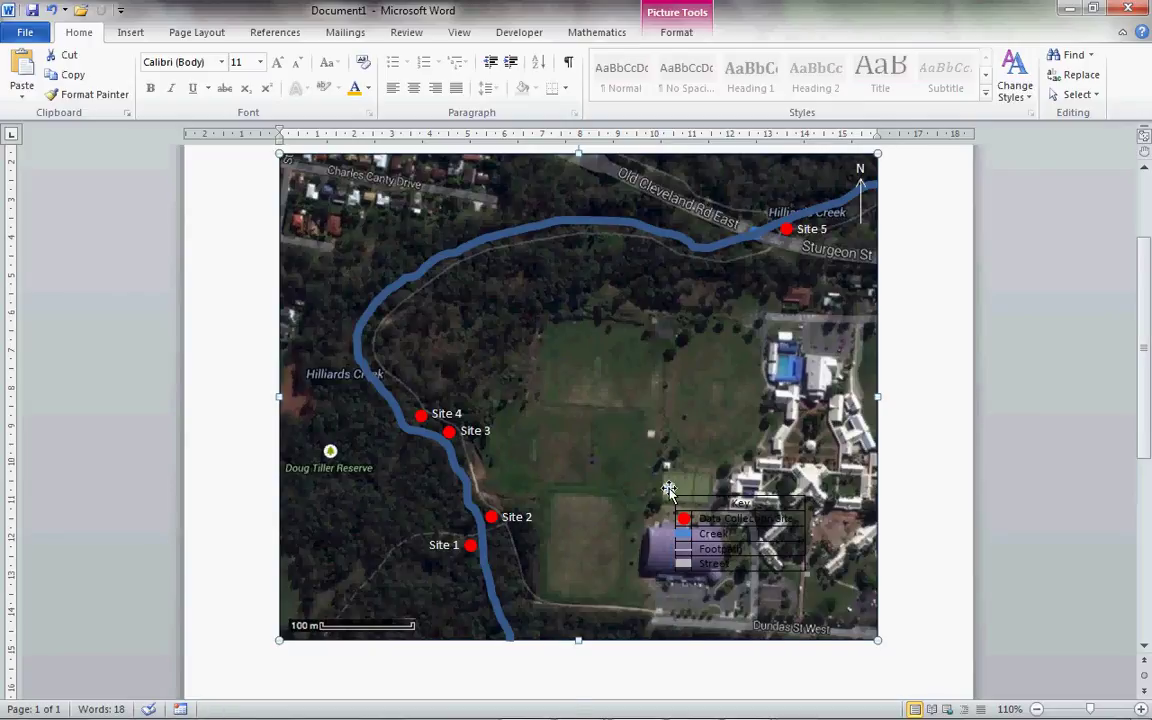
Shade the whole Key table white so it reads clearly over the aerial image.
click(669, 489)
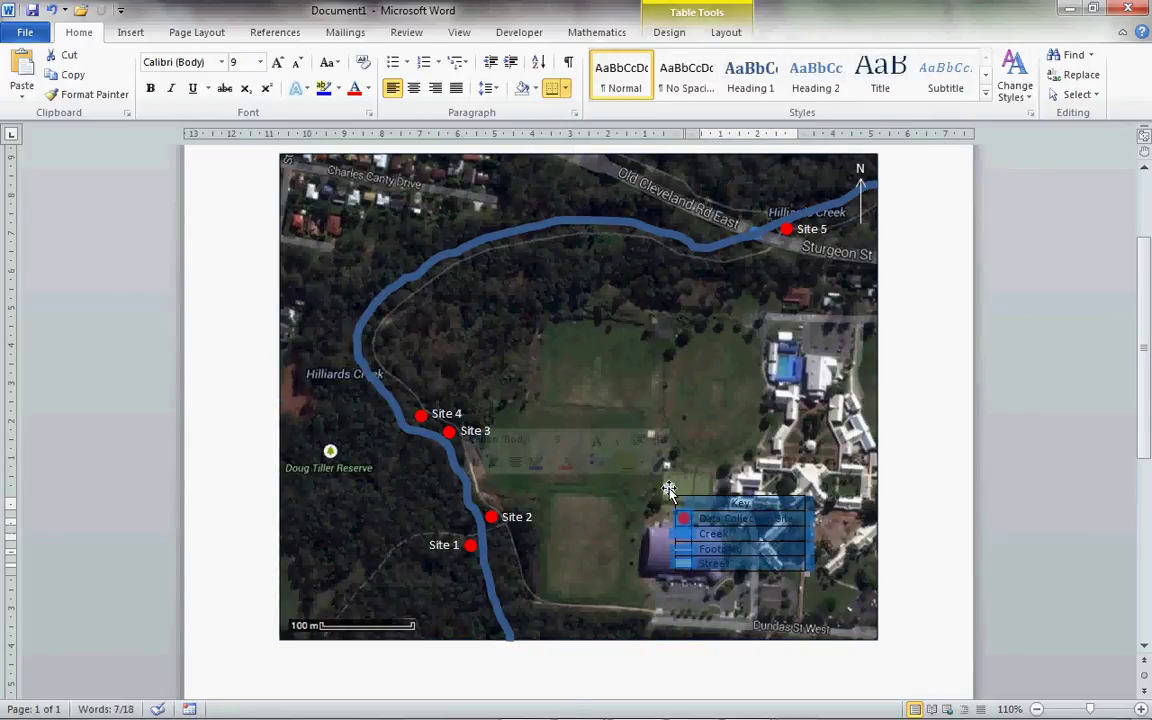
right_click(669, 489)
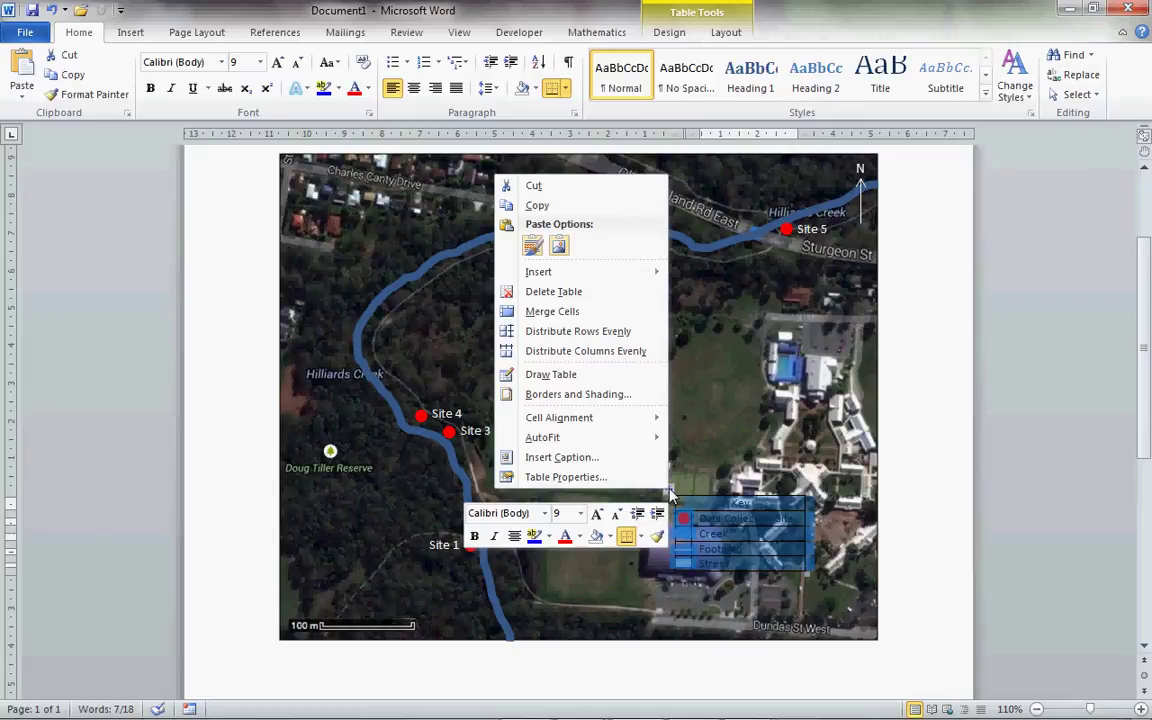
click(611, 538)
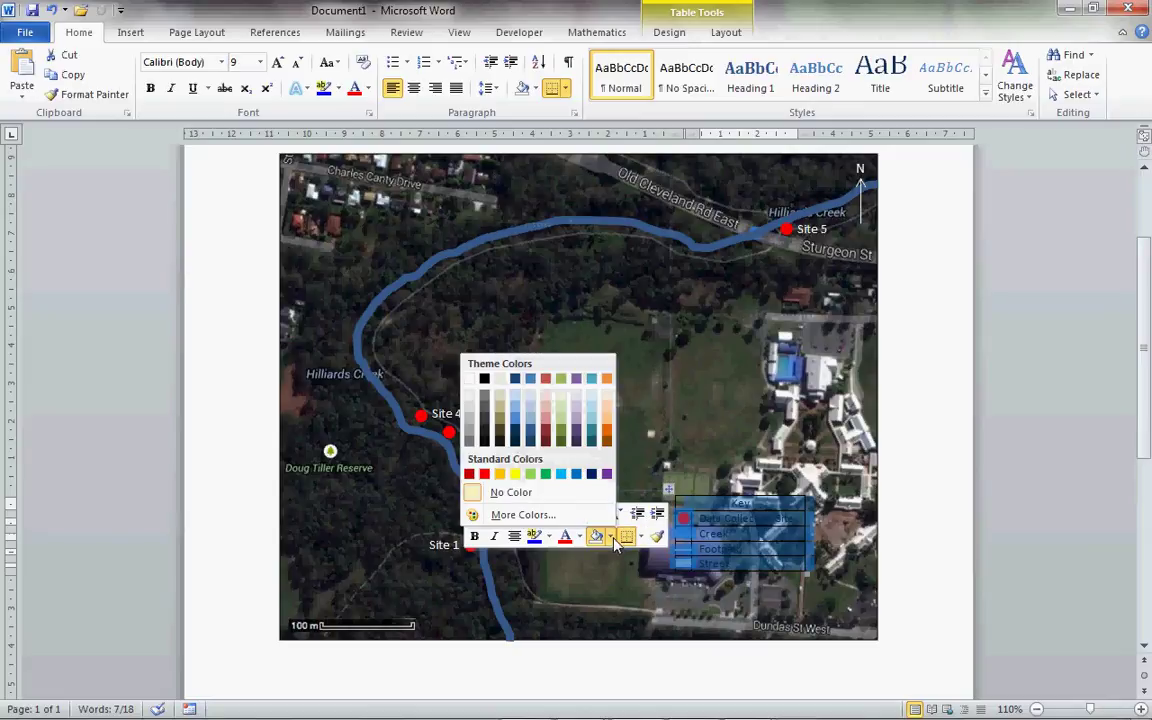
click(469, 378)
click(977, 545)
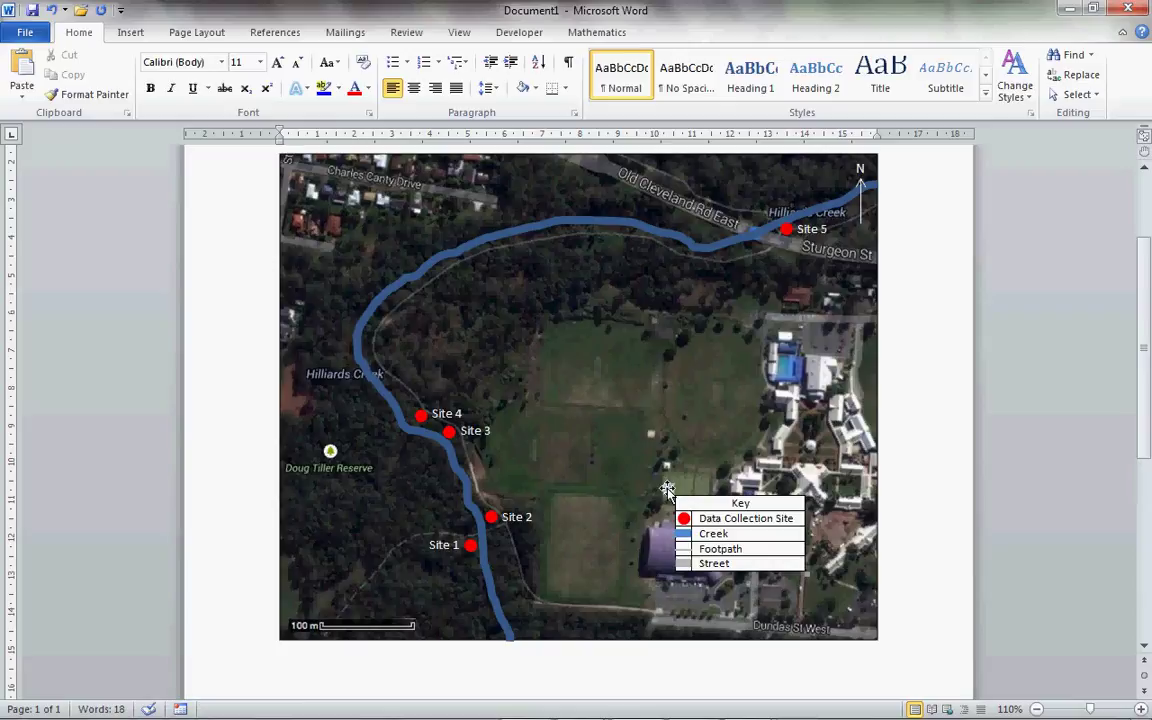
Nudge the Key table slightly down and to the right within the map.
drag(667, 490, 690, 510)
click(690, 508)
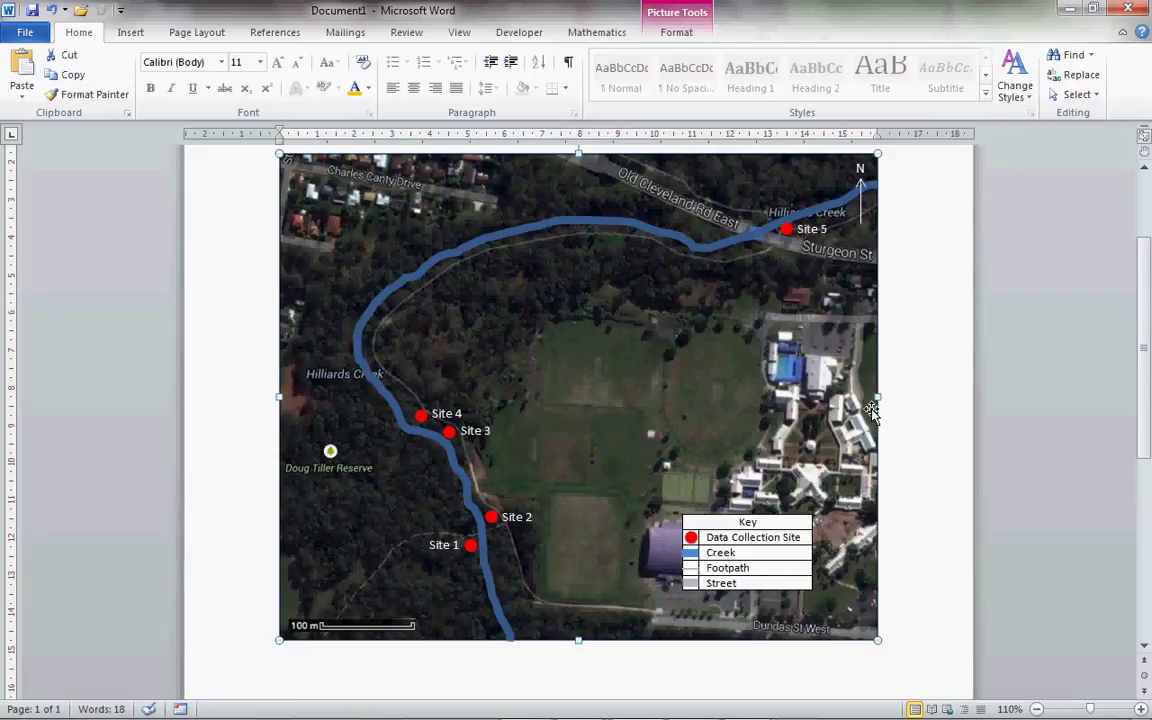
scroll(1148, 305, up, 1)
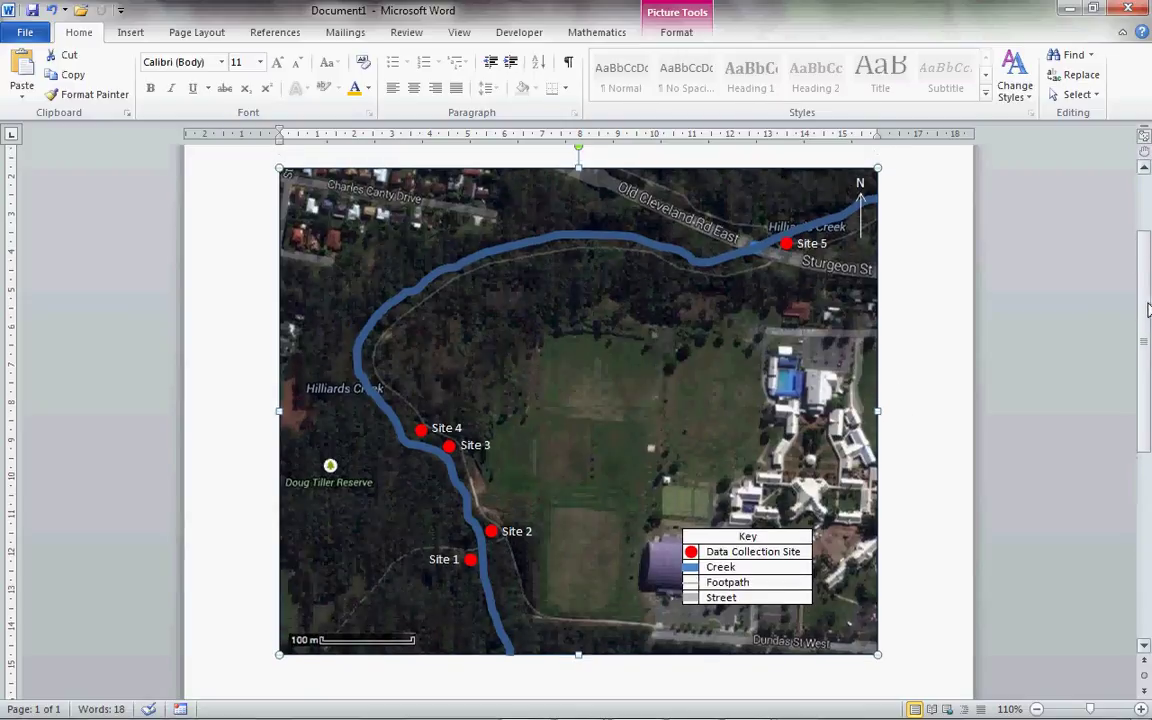